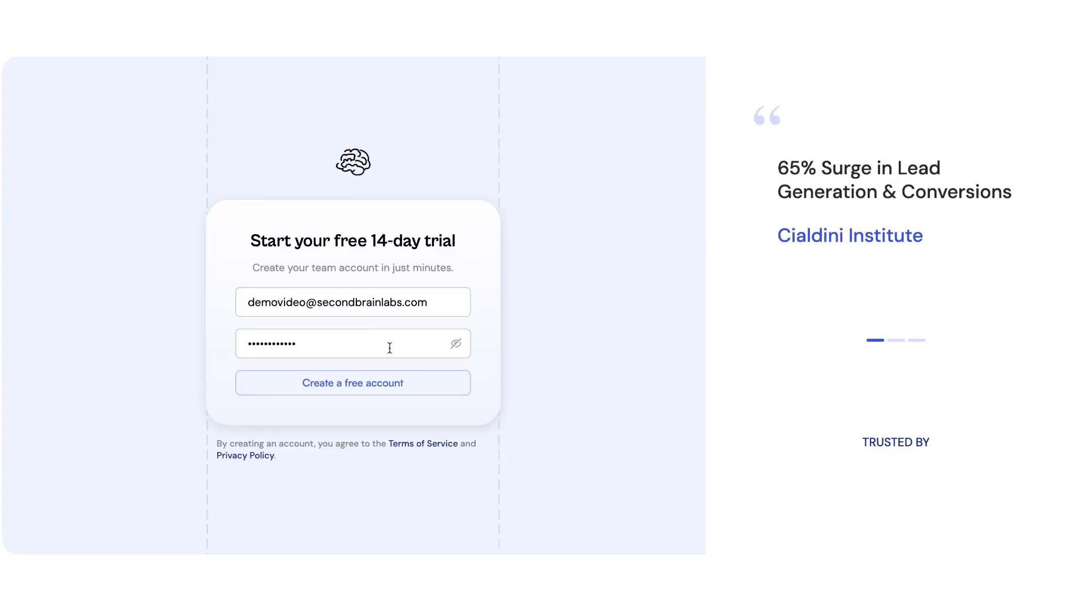
# Create the free trial account and save the full name as the answer to the first onboarding question
pyautogui.click(423, 393)
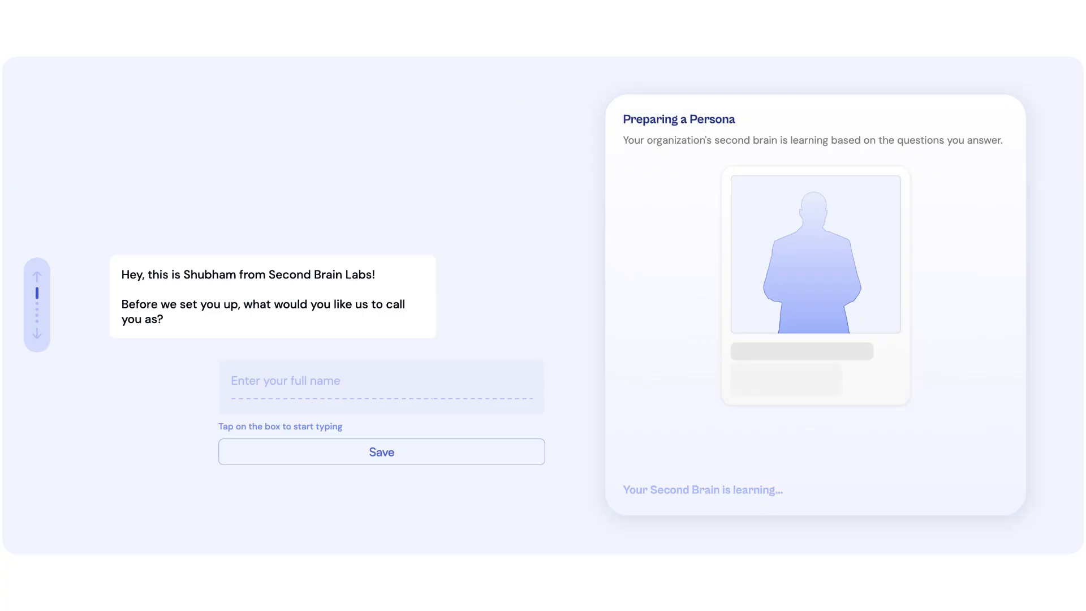
pyautogui.click(253, 383)
pyautogui.write('Shubham Kumar')
pyautogui.click(388, 459)
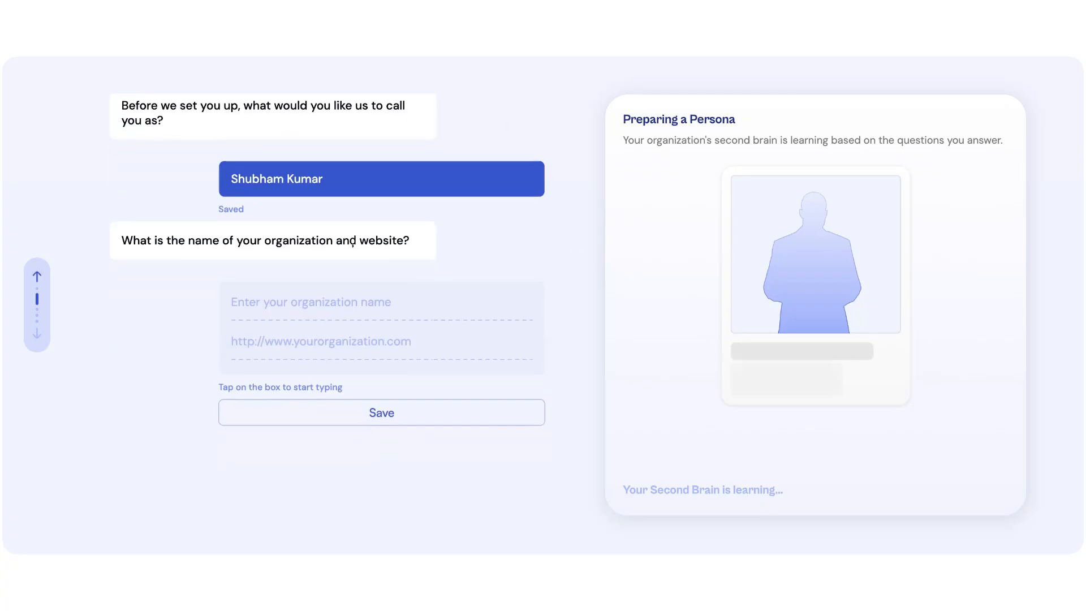
pyautogui.click(412, 303)
pyautogui.write('Second Brain Labs')
pyautogui.click(395, 343)
pyautogui.write('https:')
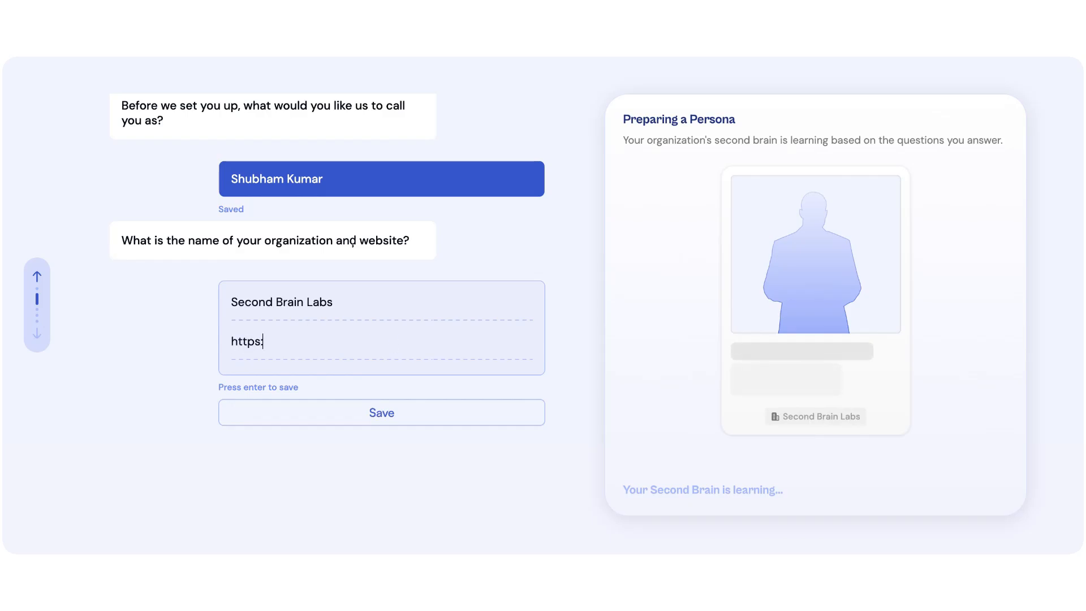
pyautogui.write('//secondbrainlabs.com')
pyautogui.press('Return')
# Save the organization description as "We help companies do better sales."
pyautogui.write('We help compa')
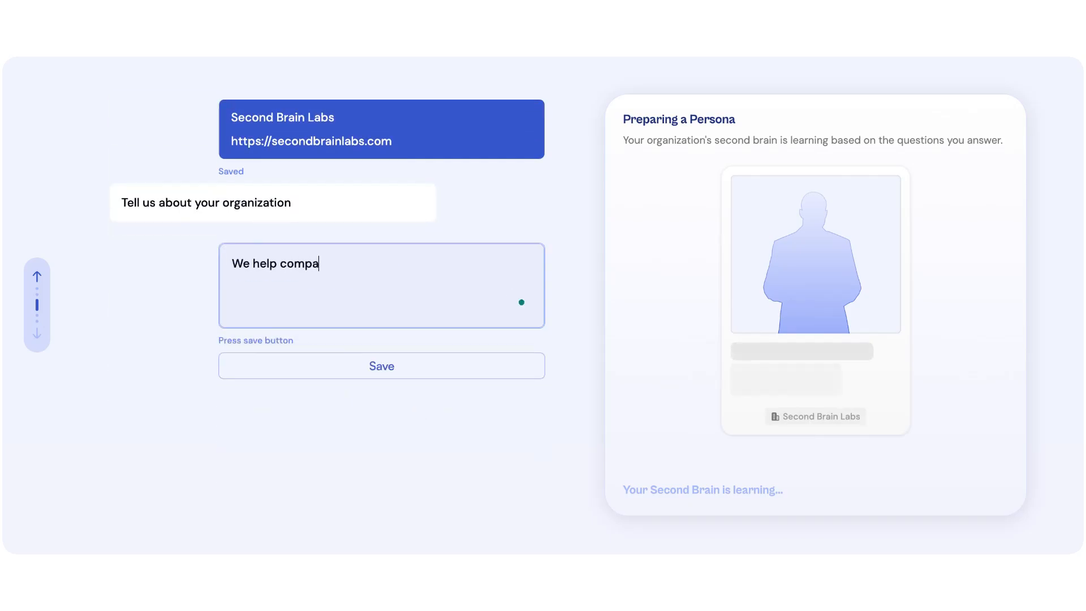
pyautogui.write('nies do better sales.')
pyautogui.click(382, 366)
# Set the organization's industry to SaaS (Software as a Service) with the sub-industry AI Tools and save it
pyautogui.click(383, 265)
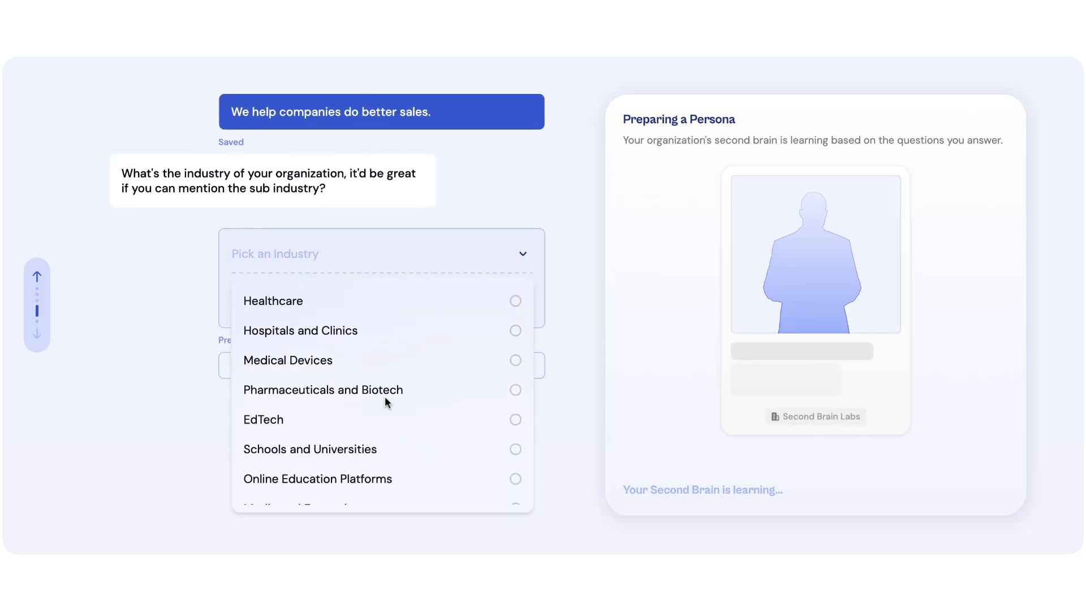
pyautogui.scroll(-10, 385, 397)
pyautogui.scroll(2, 373, 391)
pyautogui.click(357, 376)
pyautogui.click(360, 297)
pyautogui.write('AI Tools')
pyautogui.click(399, 370)
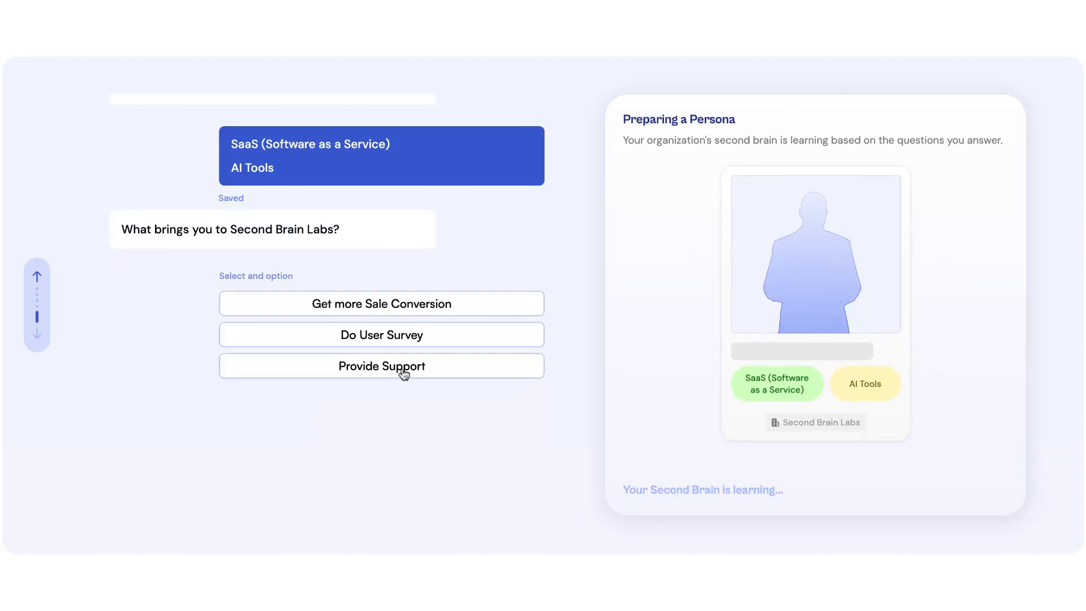
# Choose Get more Sale Conversion as the purpose and finish the setup with the suggested female persona
pyautogui.click(390, 285)
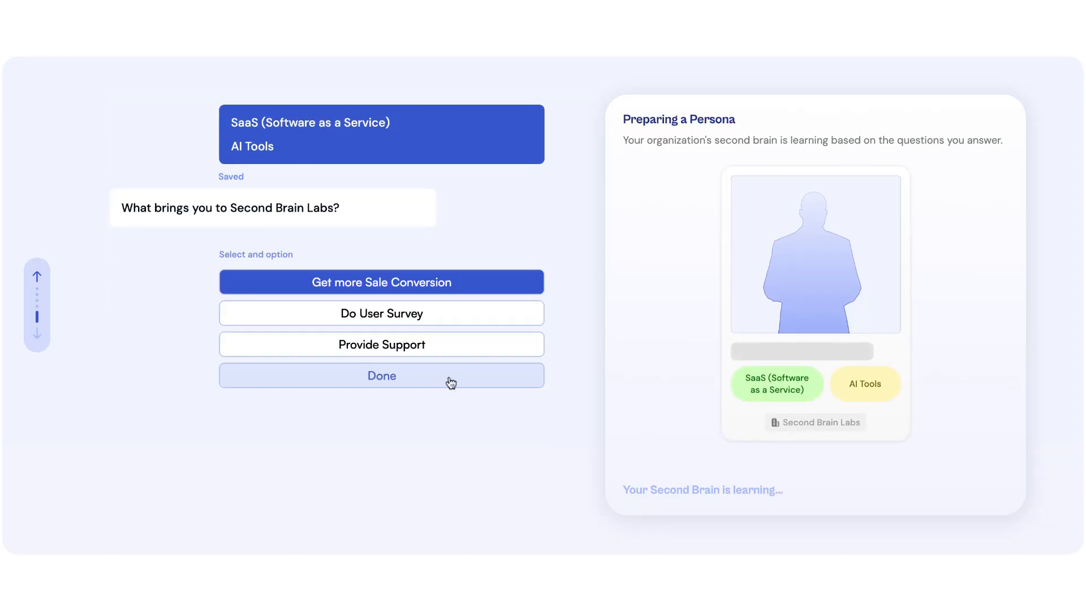
pyautogui.click(470, 383)
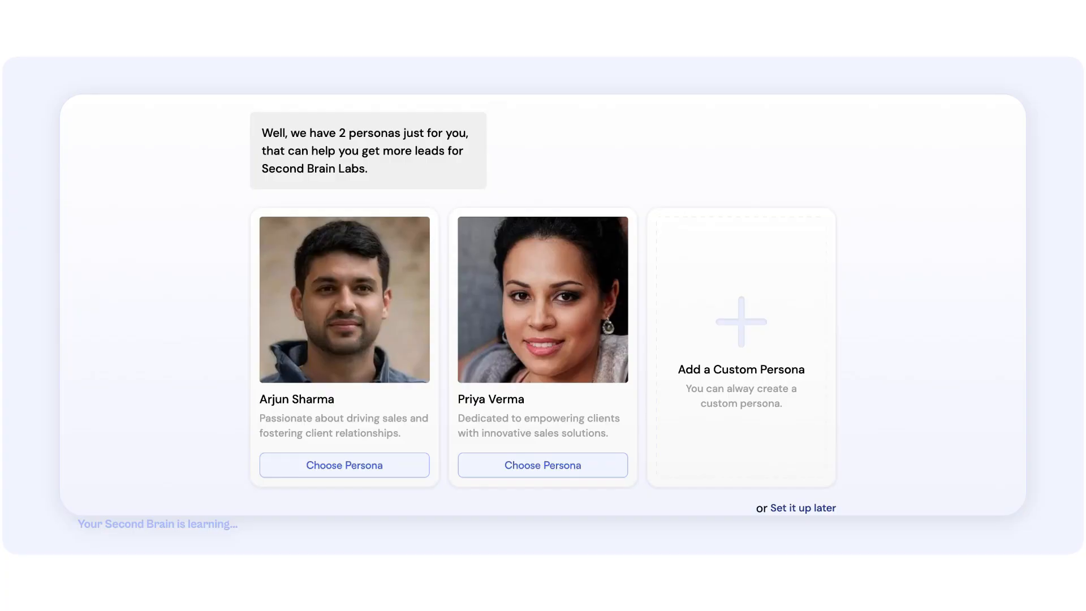
pyautogui.click(737, 328)
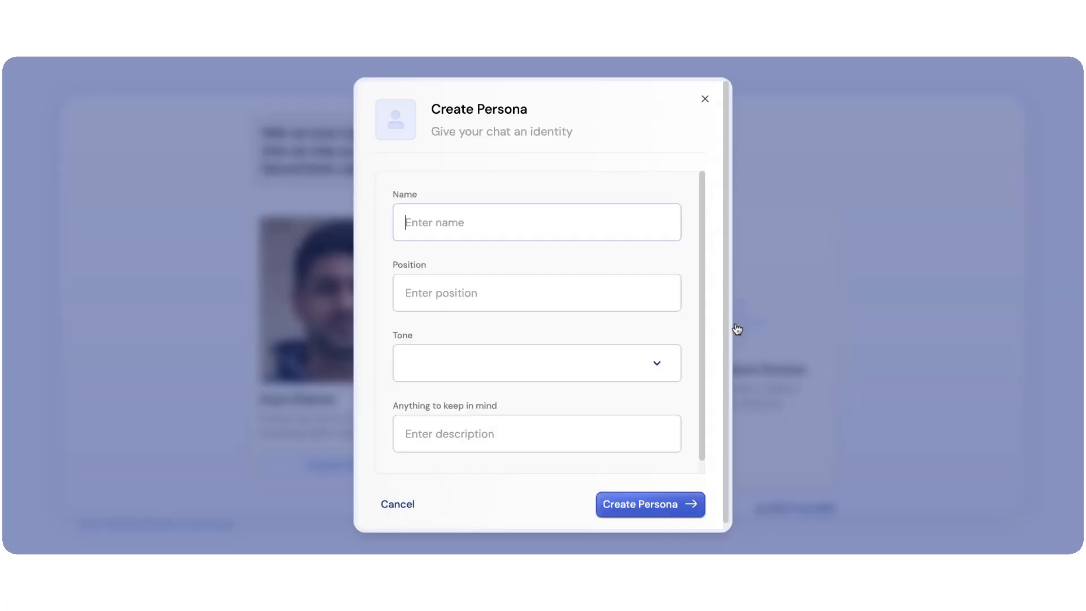
pyautogui.click(705, 100)
pyautogui.click(527, 460)
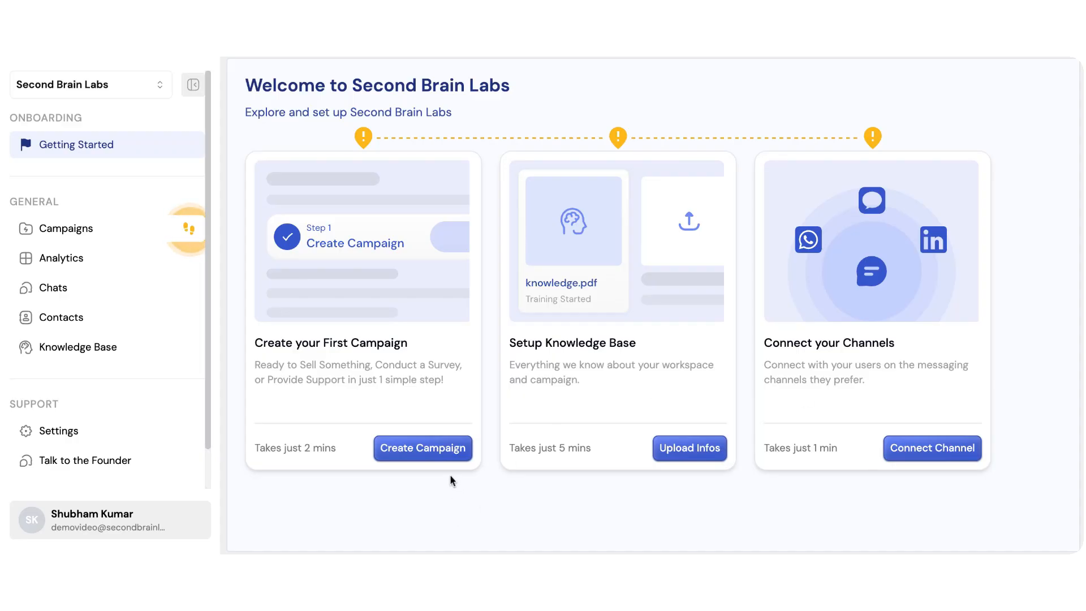
# Create a LinkedIn campaign with a brief on reaching Meta-ads students interested in LLMs and AI Tools and pitching the SBL Certification program
pyautogui.click(122, 232)
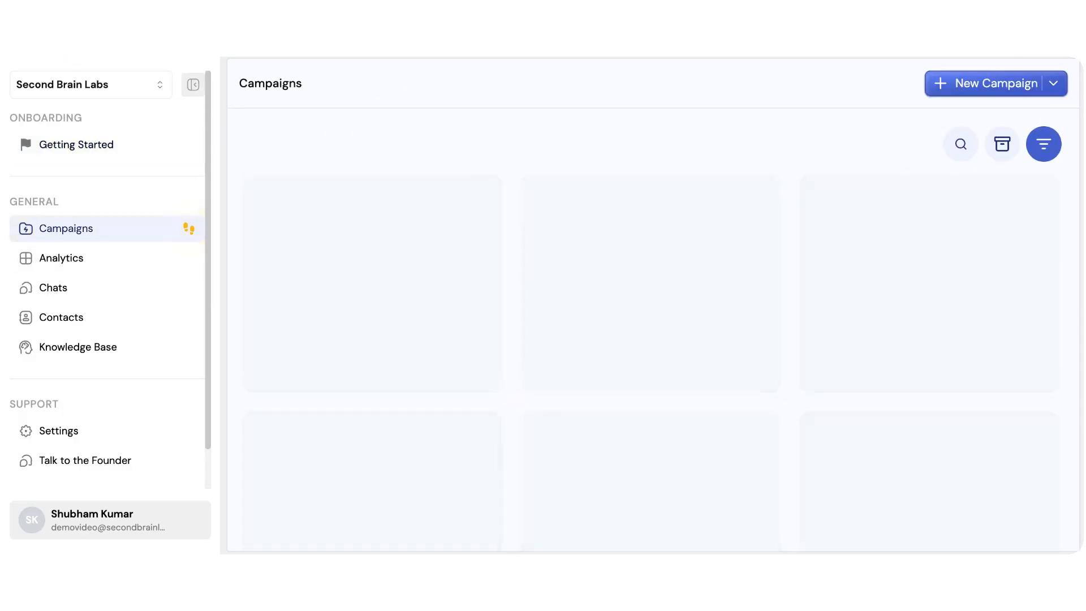
pyautogui.click(981, 84)
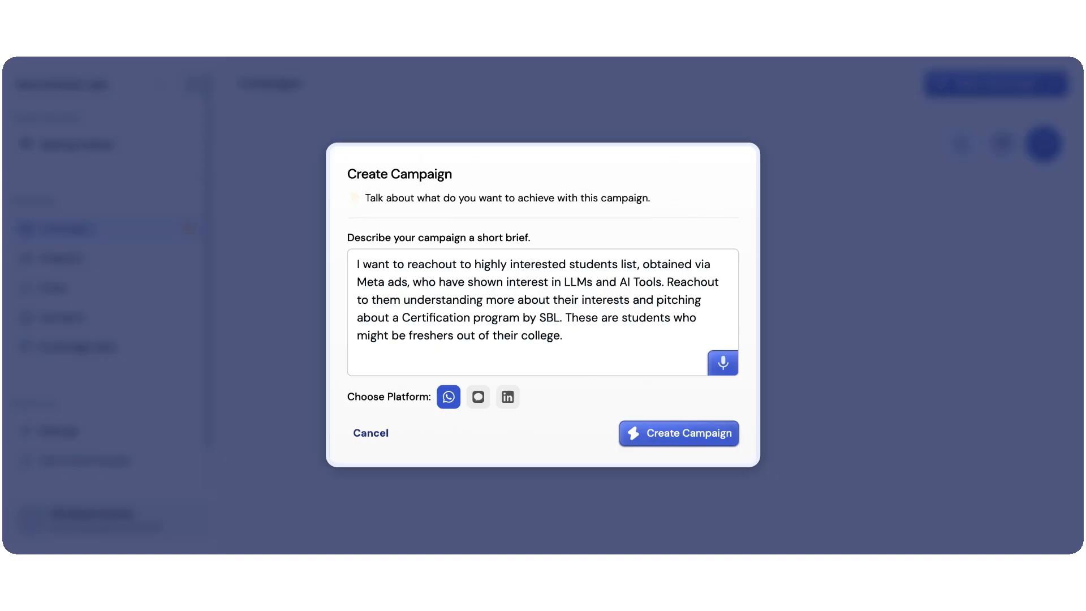
pyautogui.click(509, 401)
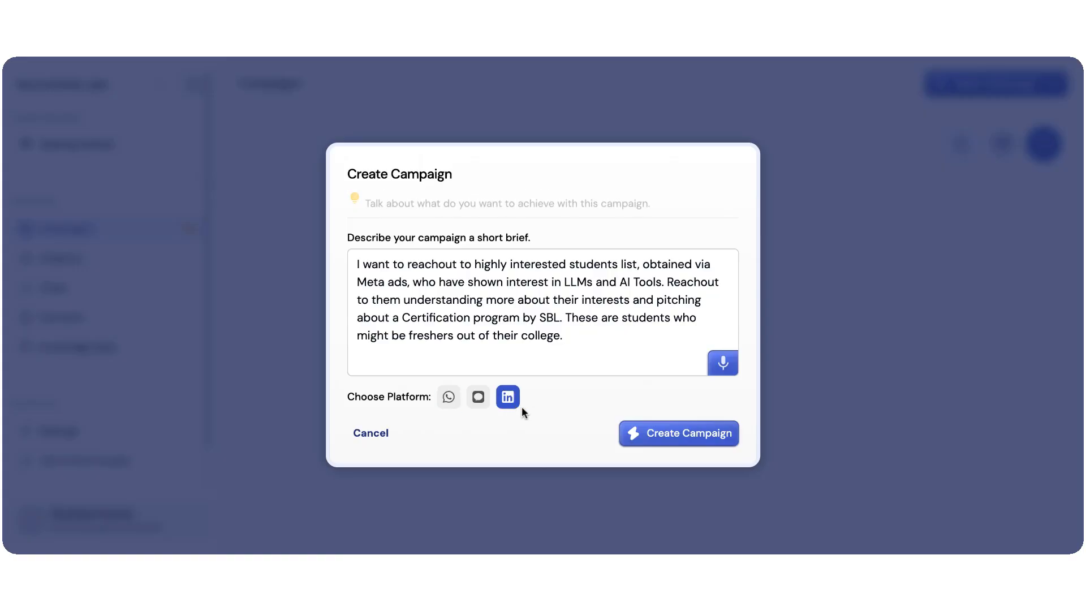
pyautogui.click(688, 434)
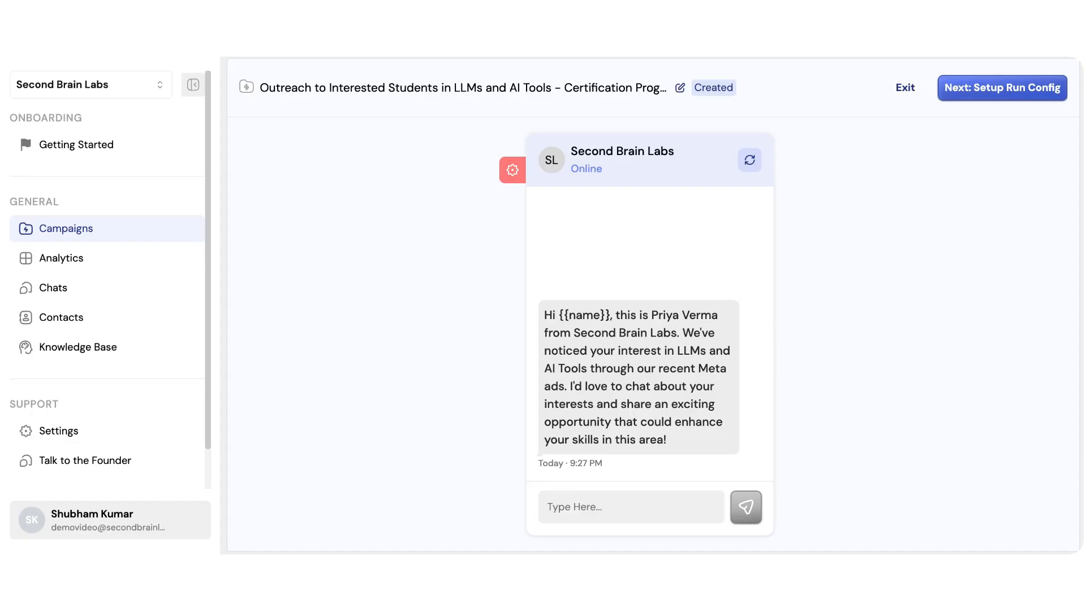
# Send the reply "Hey sure" in the campaign's test chat and open the campaign settings
pyautogui.write('Hey sure')
pyautogui.press('Return')
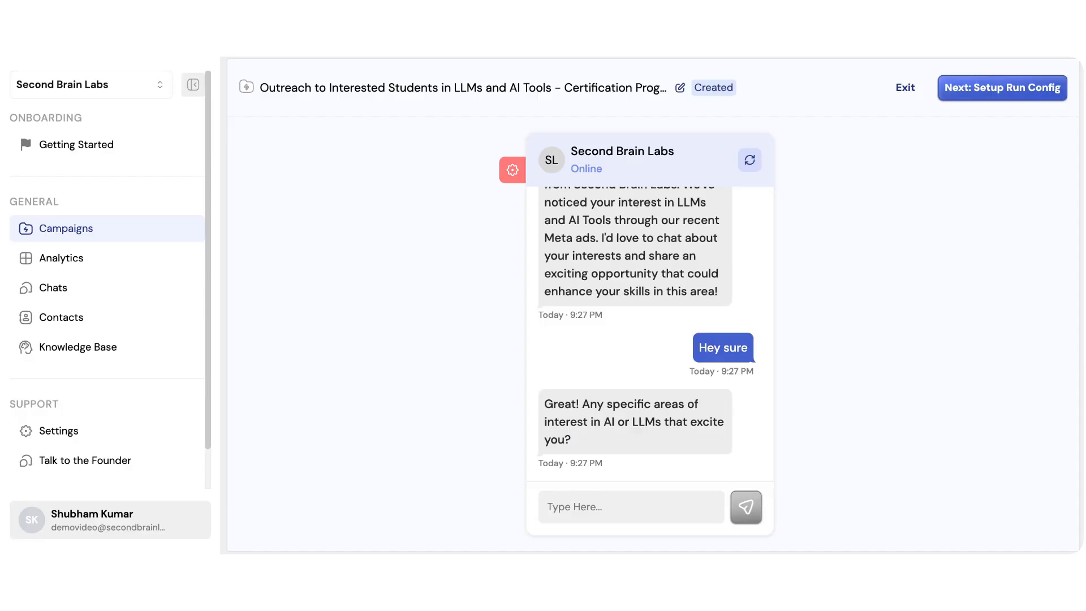
pyautogui.click(512, 169)
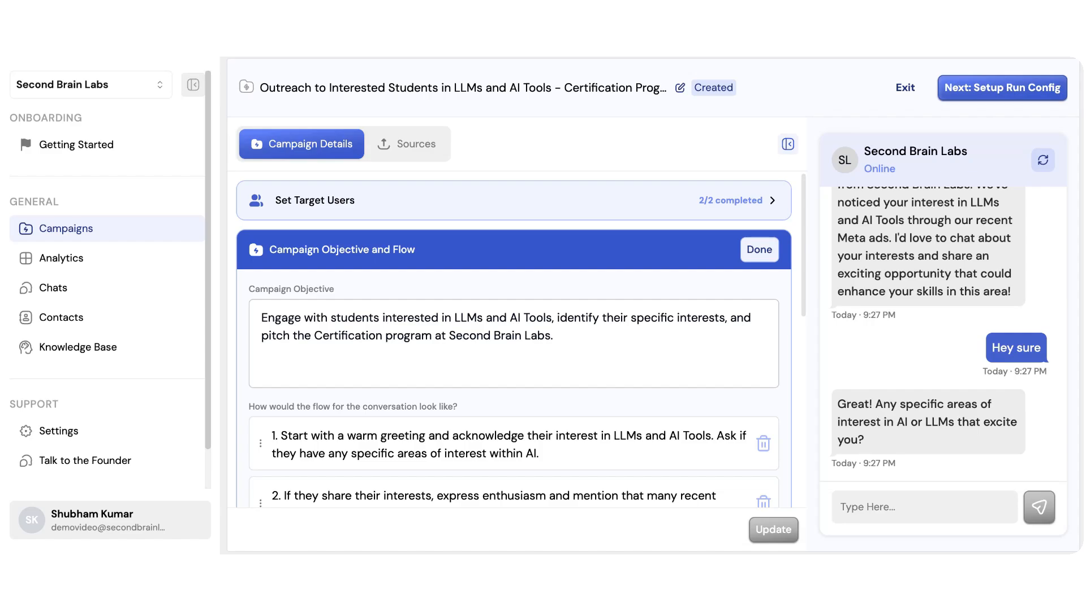
# Review who the campaign targets and how those users were obtained in Set Target Users
pyautogui.click(759, 249)
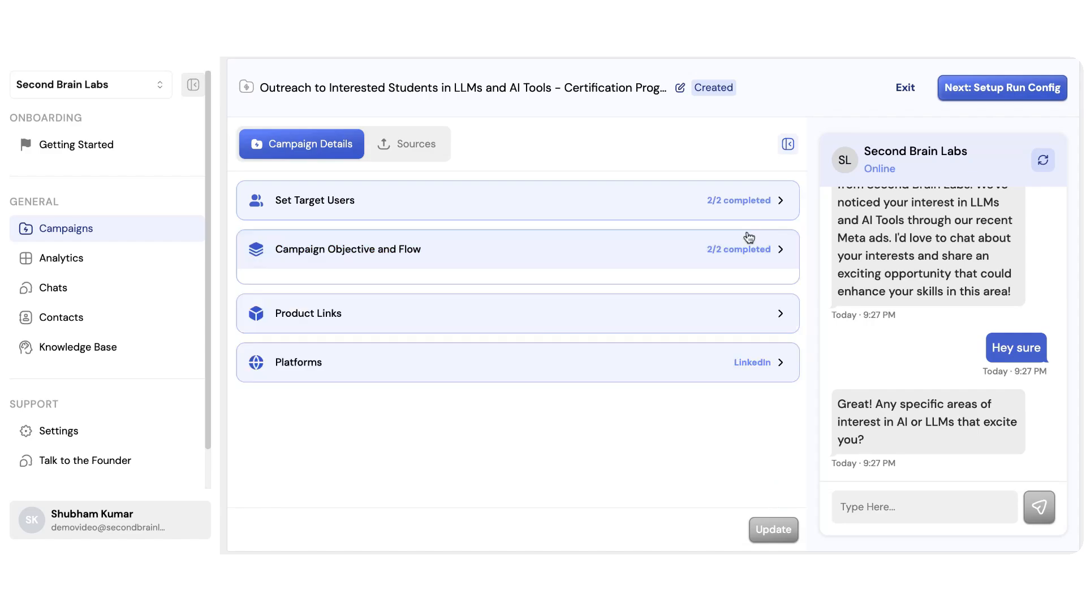
pyautogui.click(666, 201)
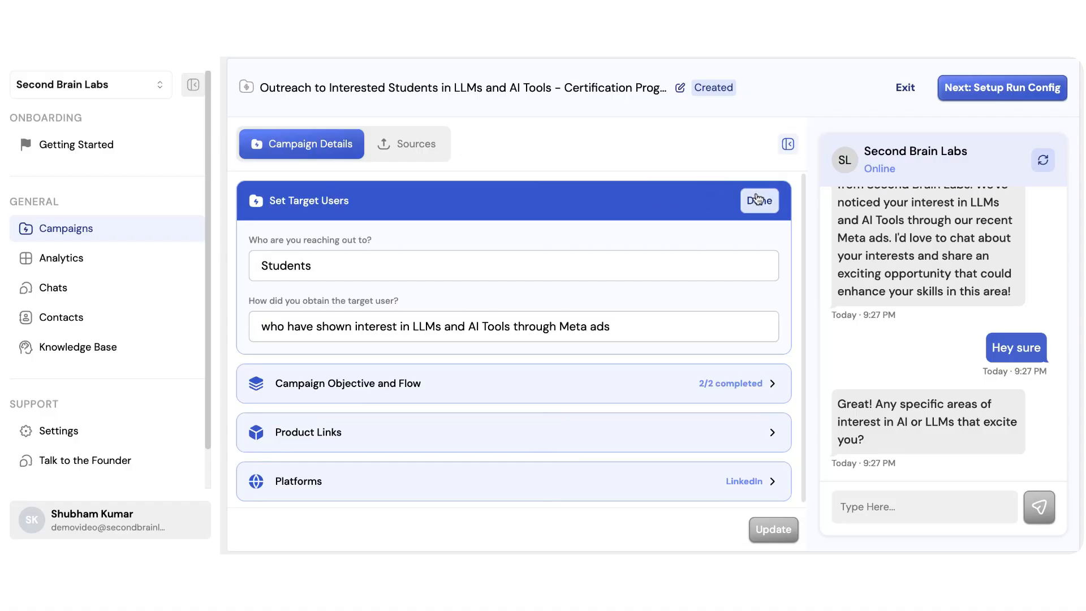
pyautogui.click(757, 199)
# Examine the campaign objective and read through all conversation flow steps in Campaign Objective and Flow
pyautogui.click(475, 252)
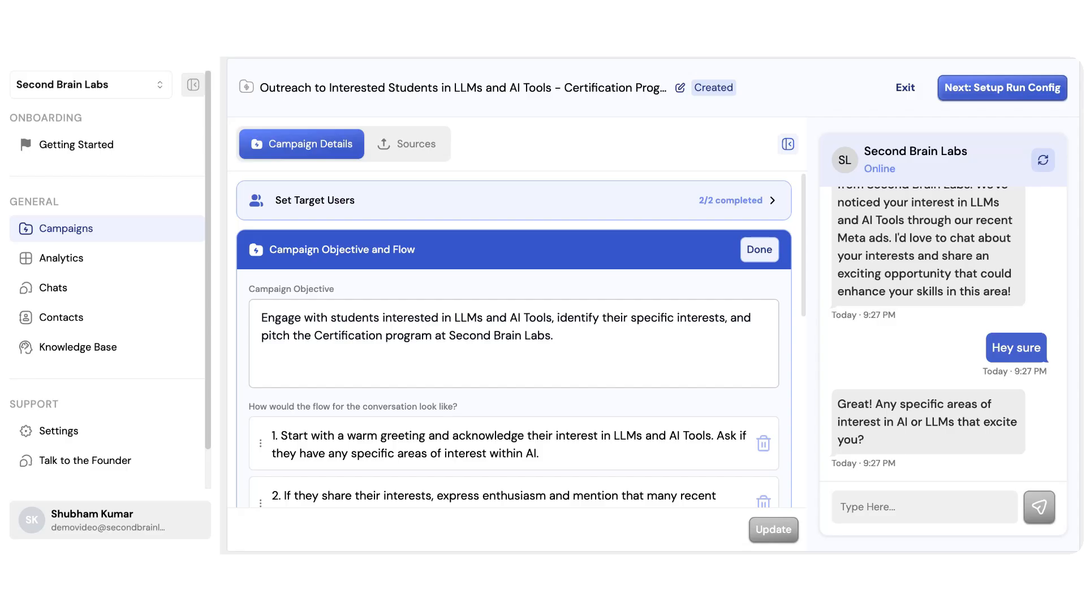
pyautogui.scroll(-2, 513, 339)
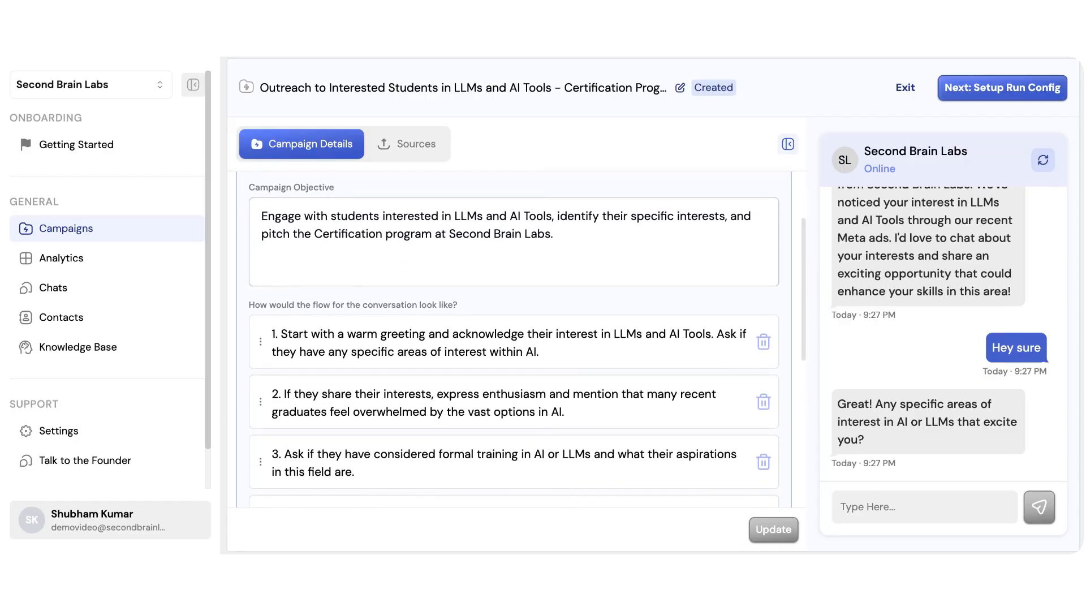
pyautogui.scroll(1, 514, 339)
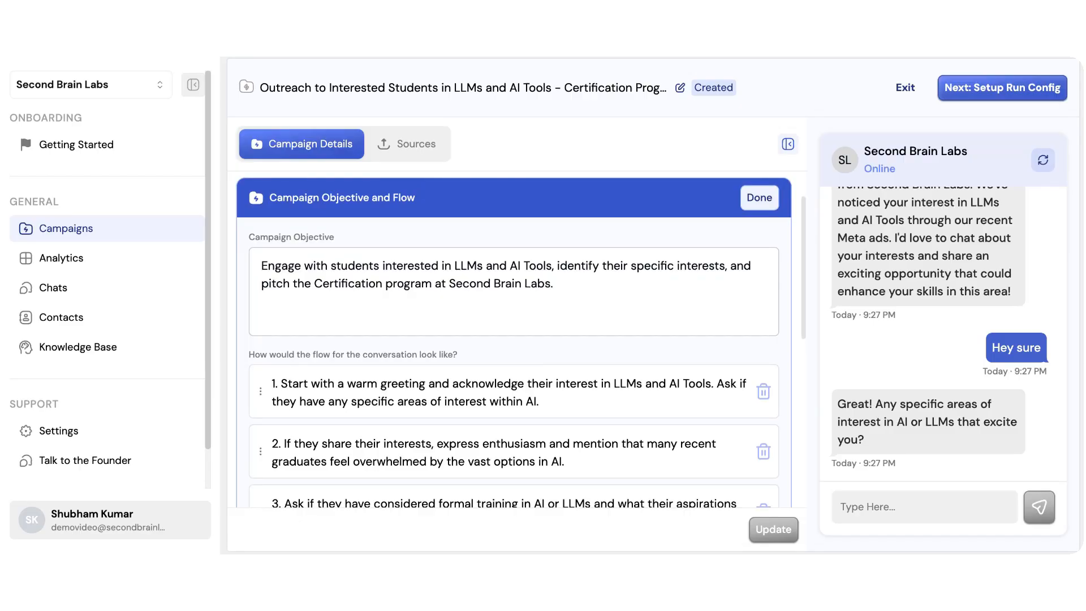
pyautogui.scroll(-3, 513, 340)
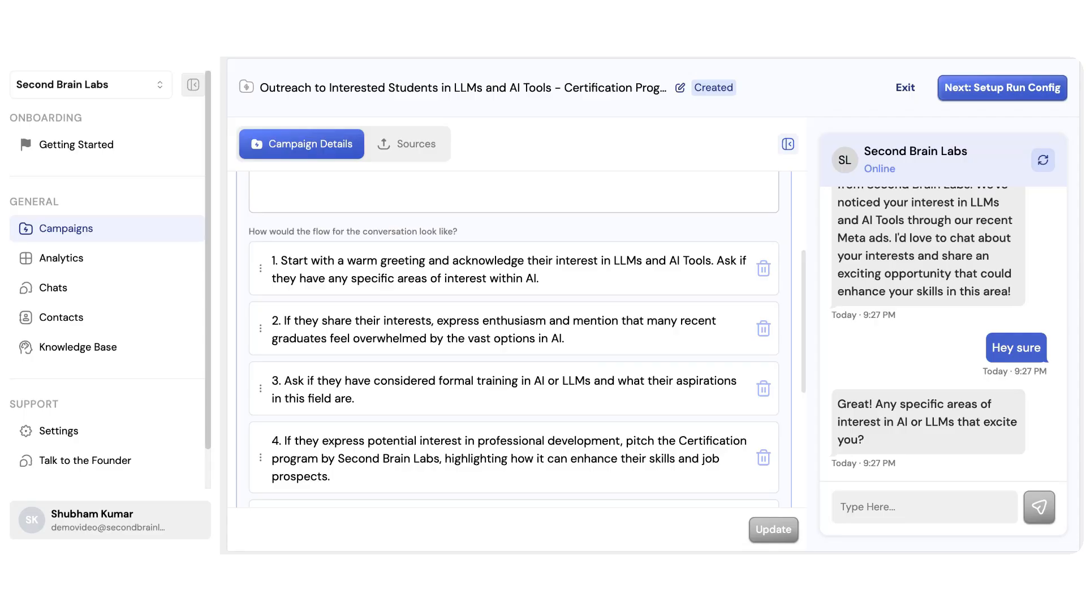
pyautogui.scroll(-1, 509, 339)
pyautogui.moveTo(281, 249); pyautogui.dragTo(576, 266)
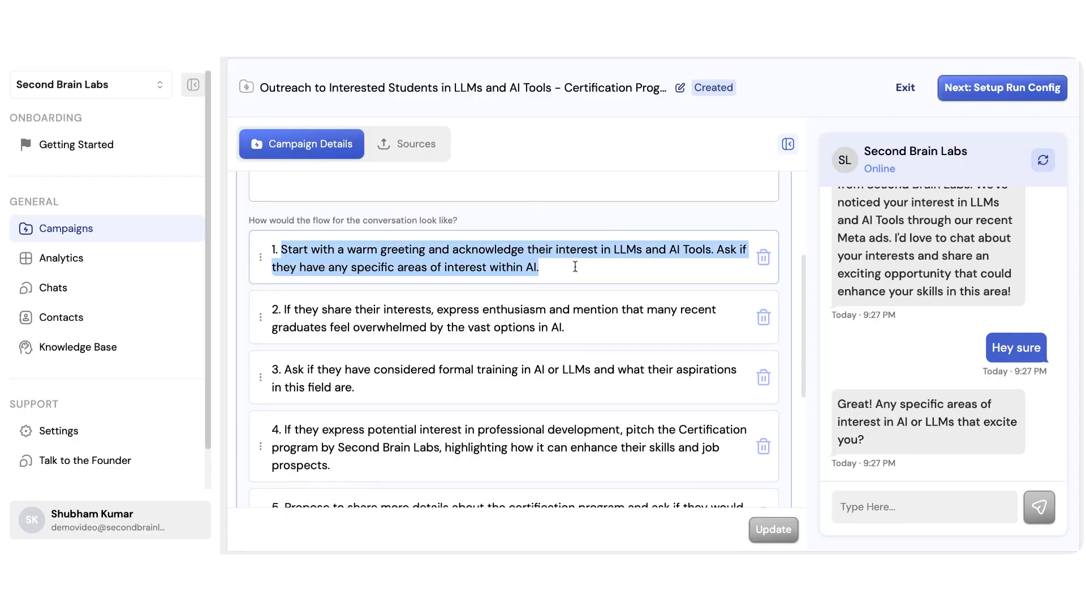
pyautogui.scroll(-3, 575, 266)
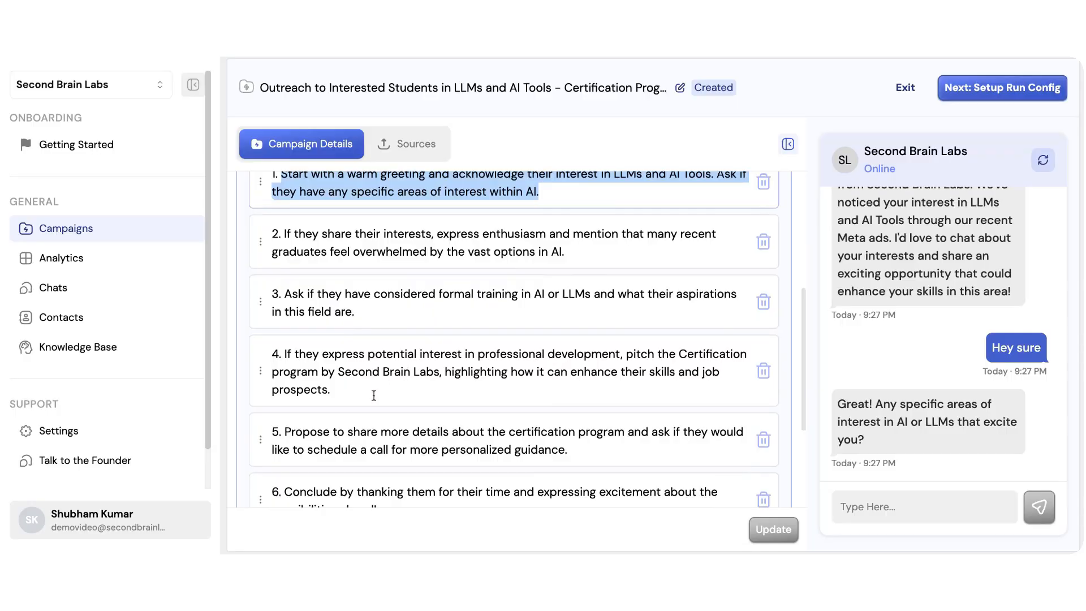
pyautogui.moveTo(374, 396); pyautogui.dragTo(278, 355)
pyautogui.click(434, 404)
pyautogui.scroll(-3, 435, 404)
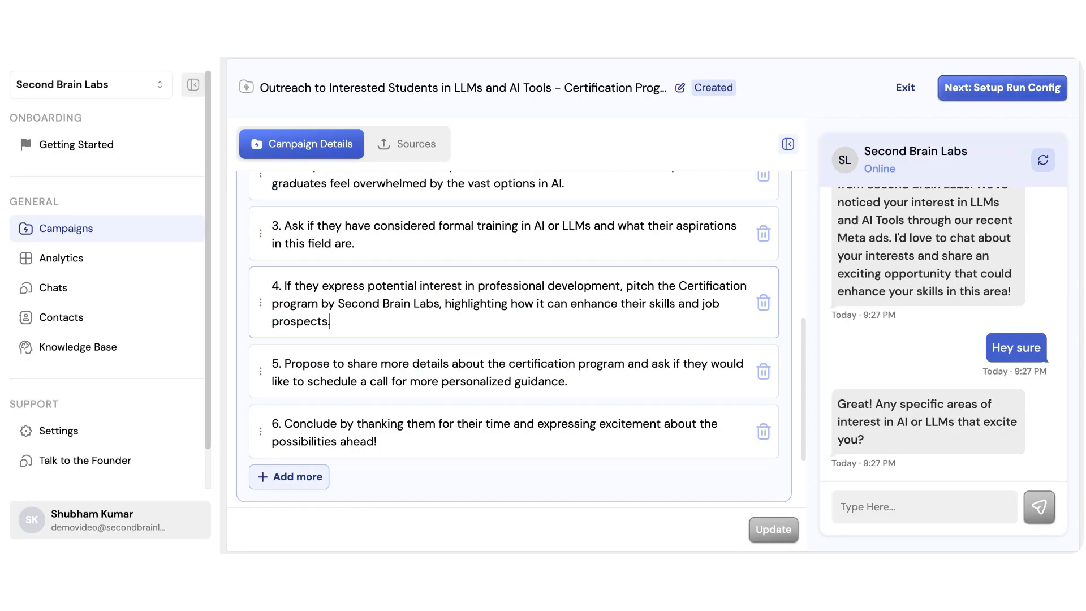
pyautogui.scroll(-4, 560, 424)
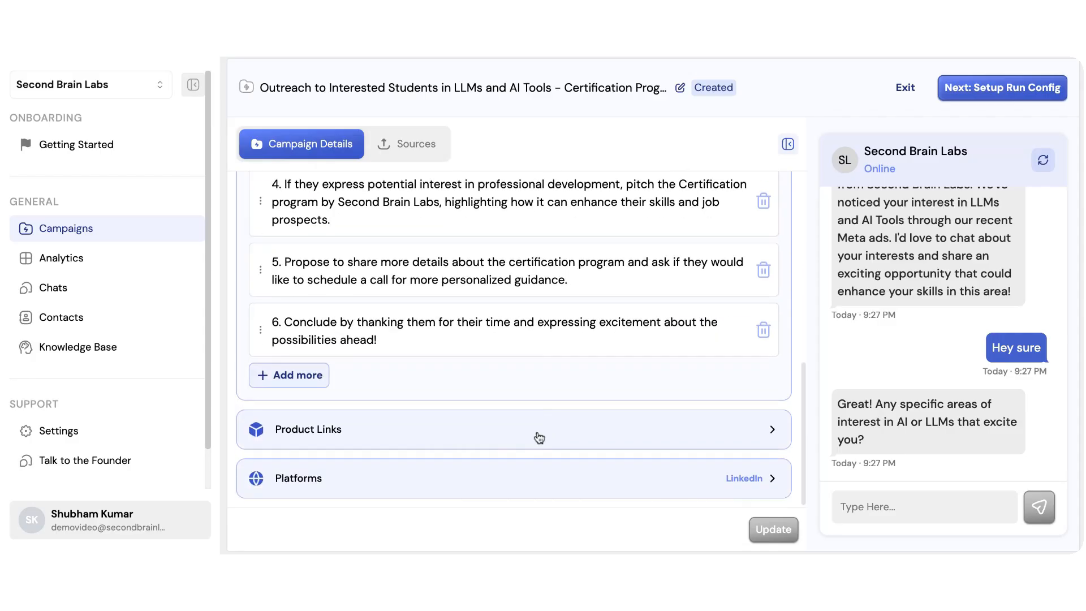
pyautogui.click(539, 438)
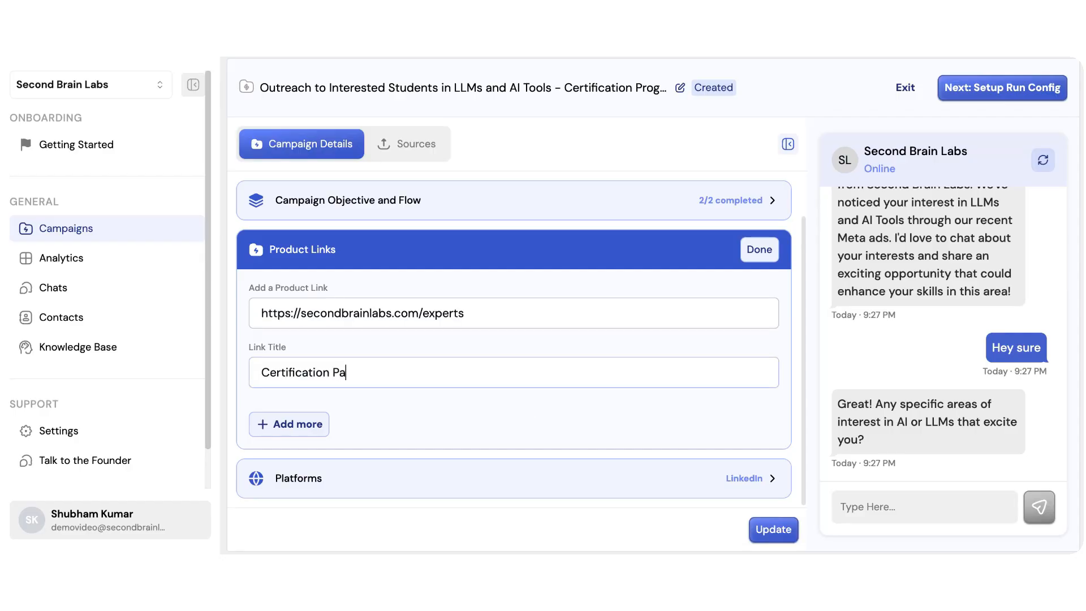
pyautogui.write('ge')
pyautogui.click(760, 249)
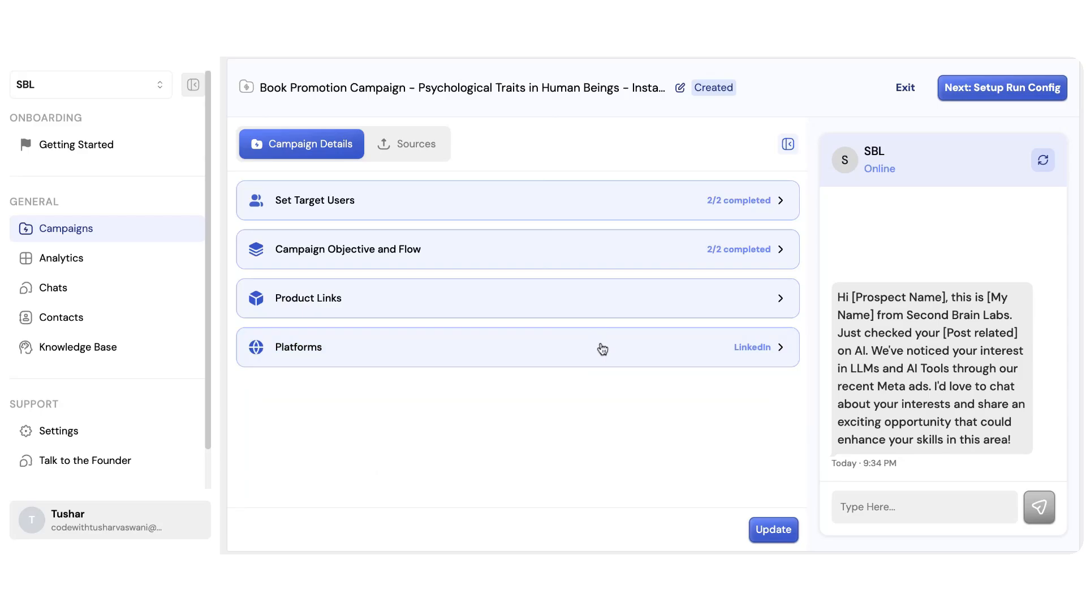
# Review the initial and follow-up messages in the Platforms section and show more variables available for the initial message
pyautogui.click(603, 348)
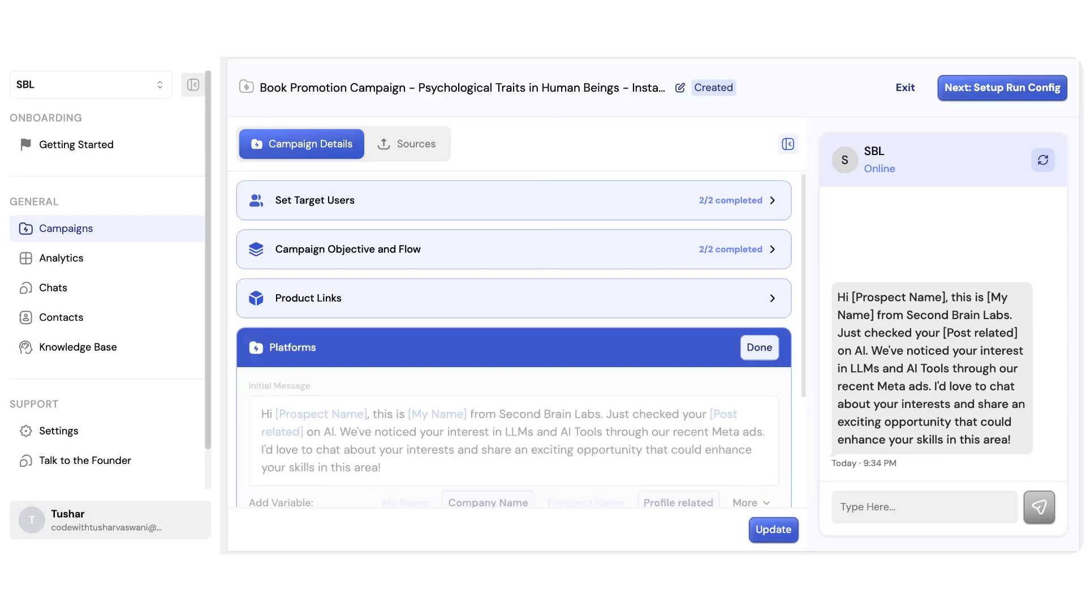
pyautogui.scroll(-2, 514, 339)
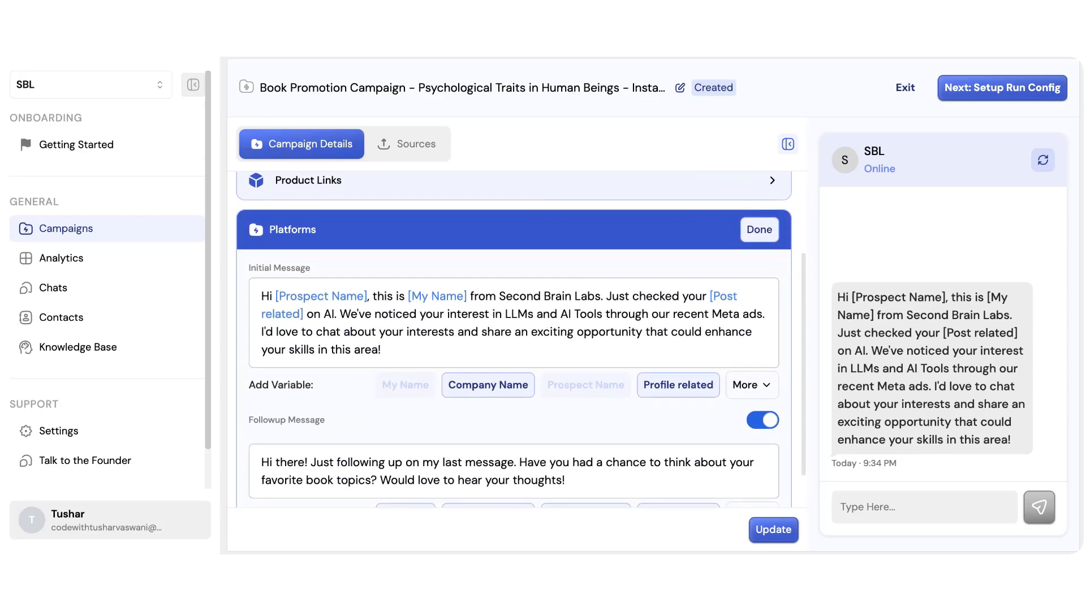
pyautogui.scroll(-1, 514, 339)
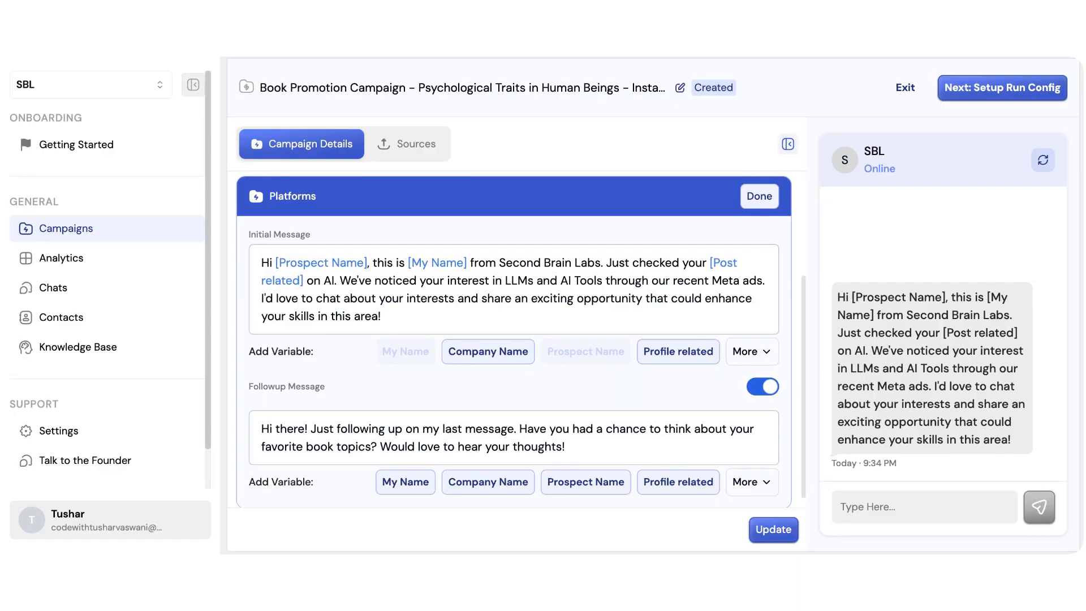
pyautogui.click(750, 351)
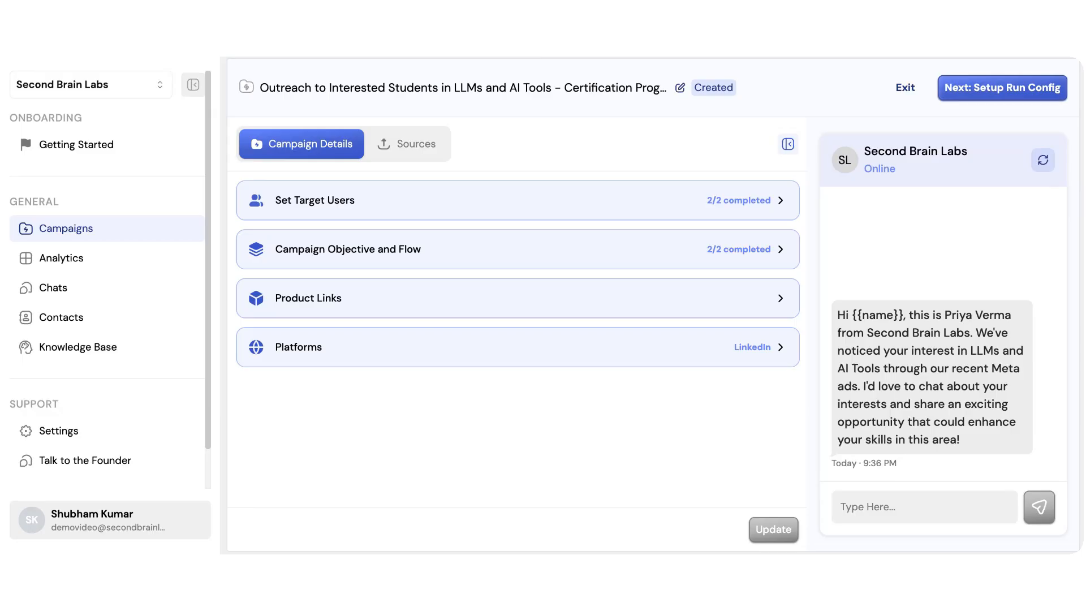
# Upload the meeting questions TXT file as a campaign source with the context "Objections"
pyautogui.click(417, 146)
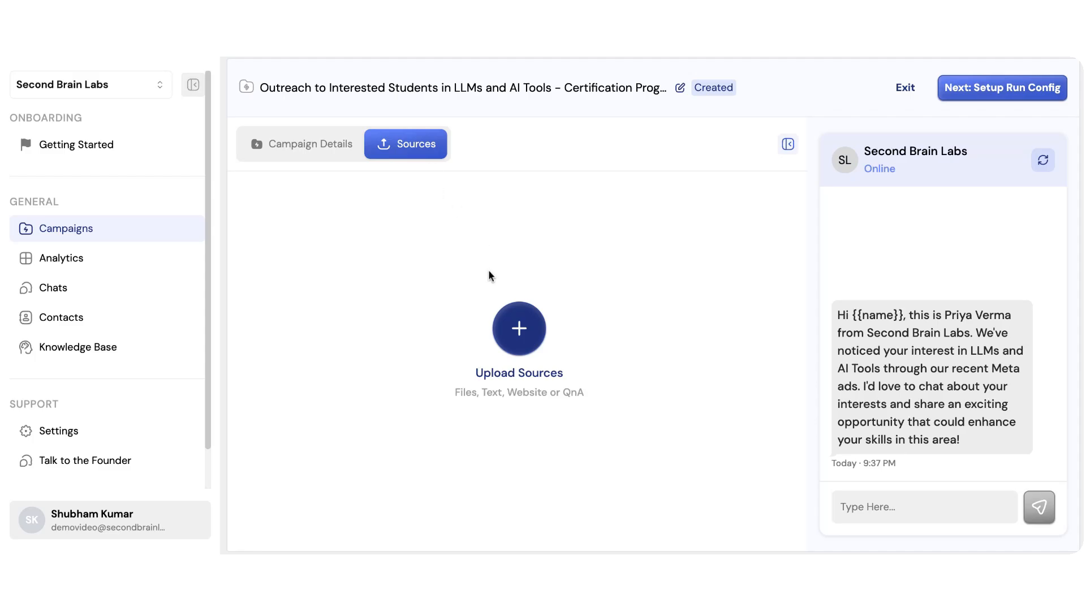
pyautogui.click(518, 328)
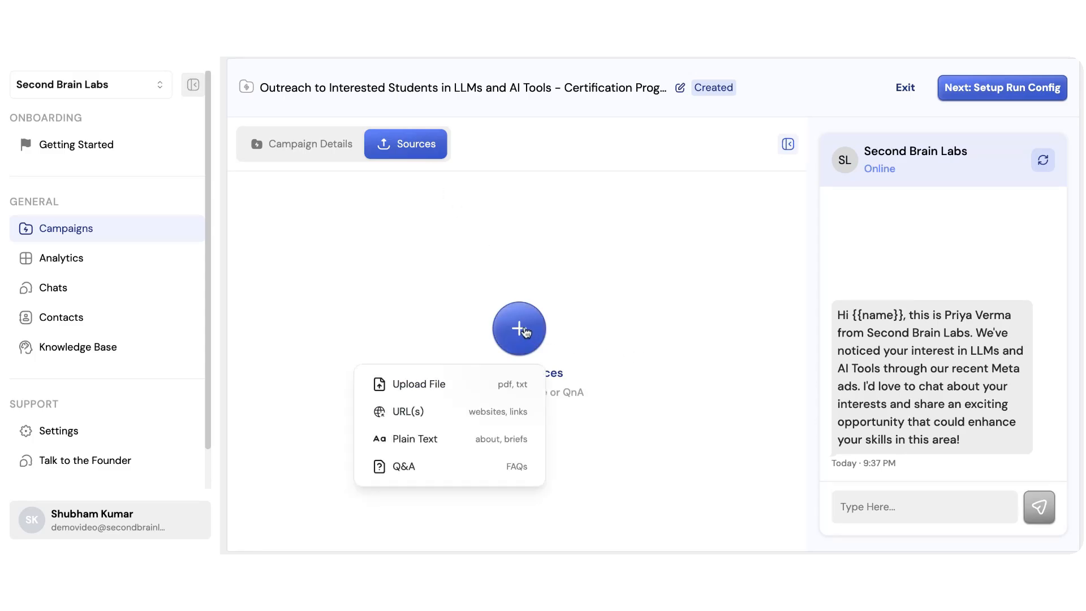
pyautogui.click(446, 386)
pyautogui.click(532, 240)
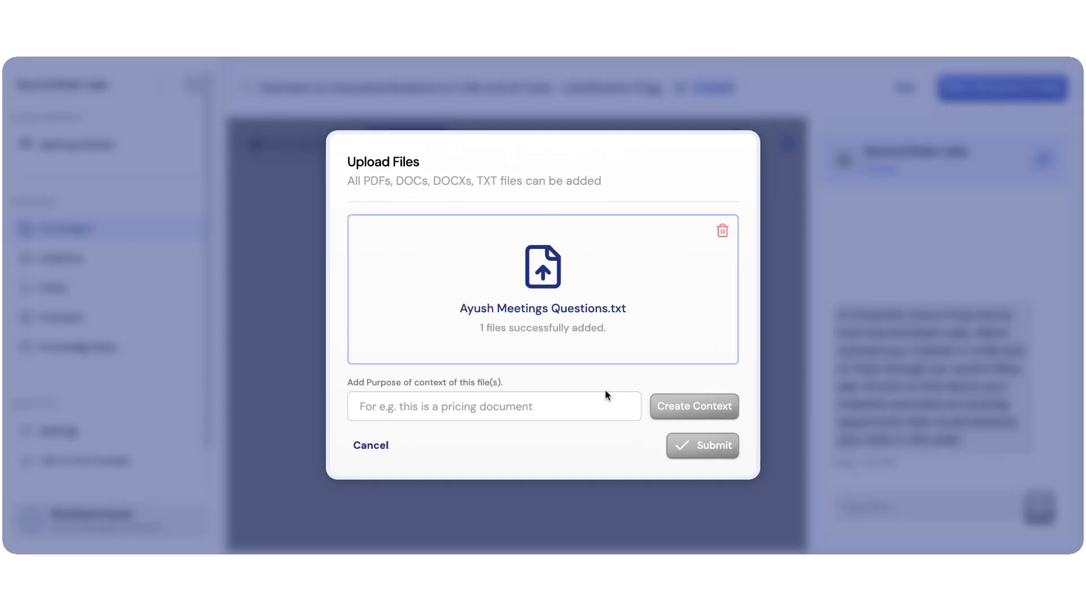
pyautogui.click(527, 416)
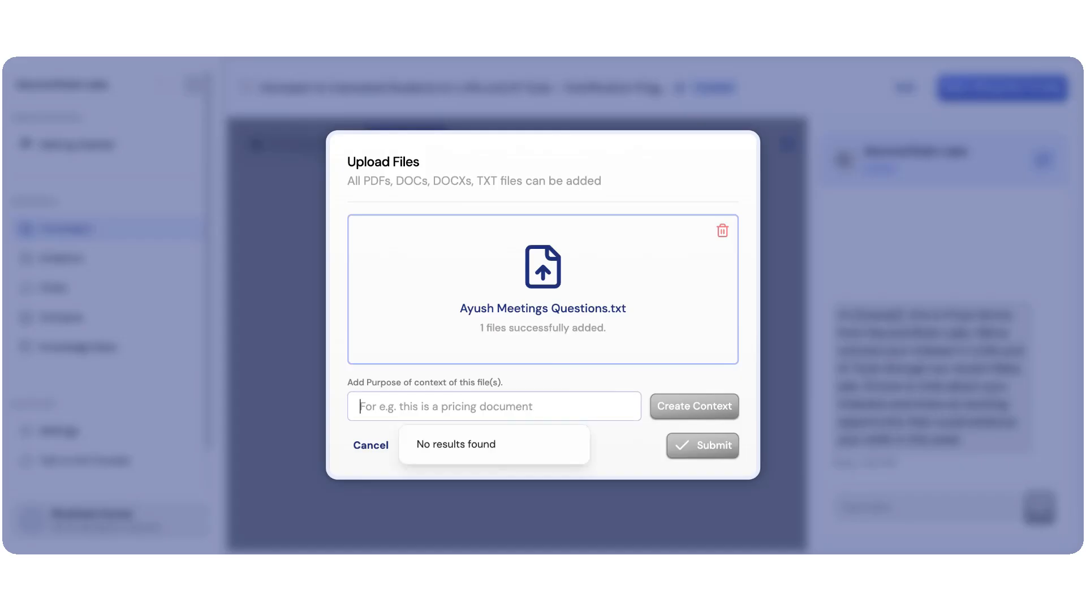
pyautogui.write('Objections')
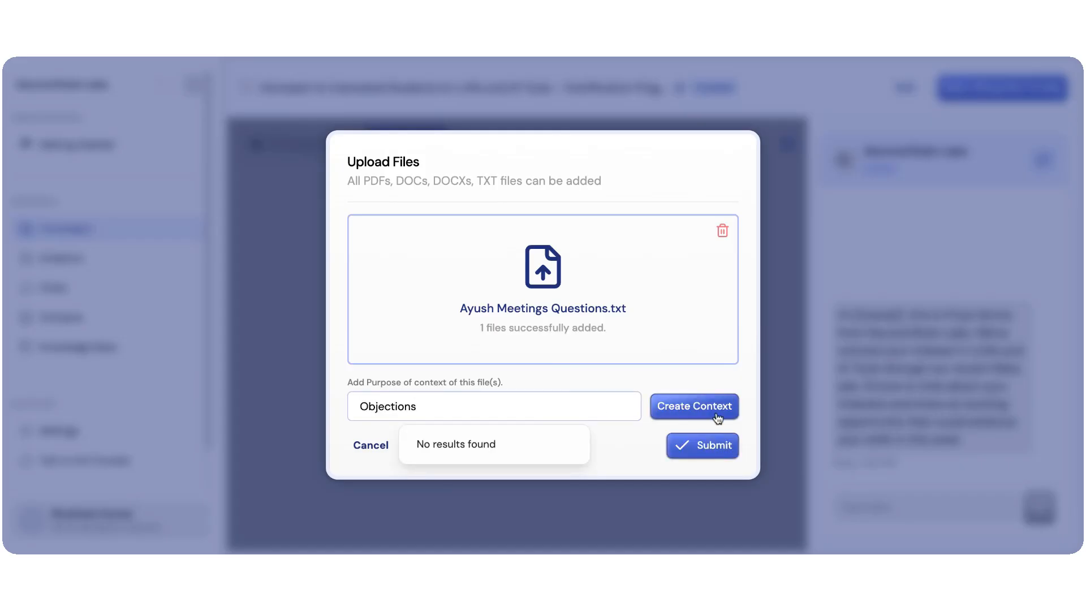
pyautogui.click(717, 416)
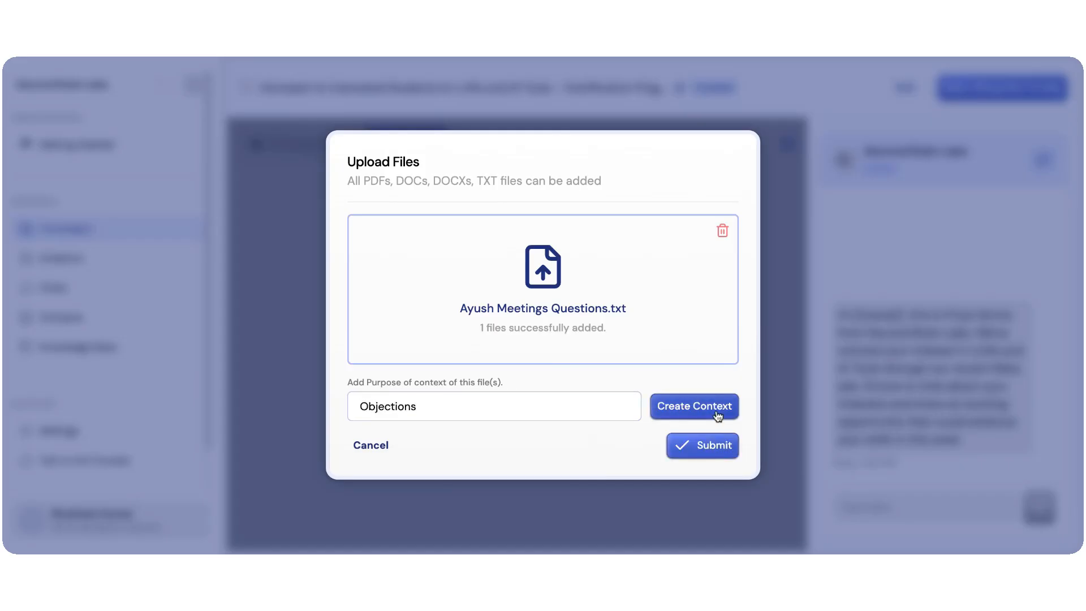
pyautogui.click(707, 447)
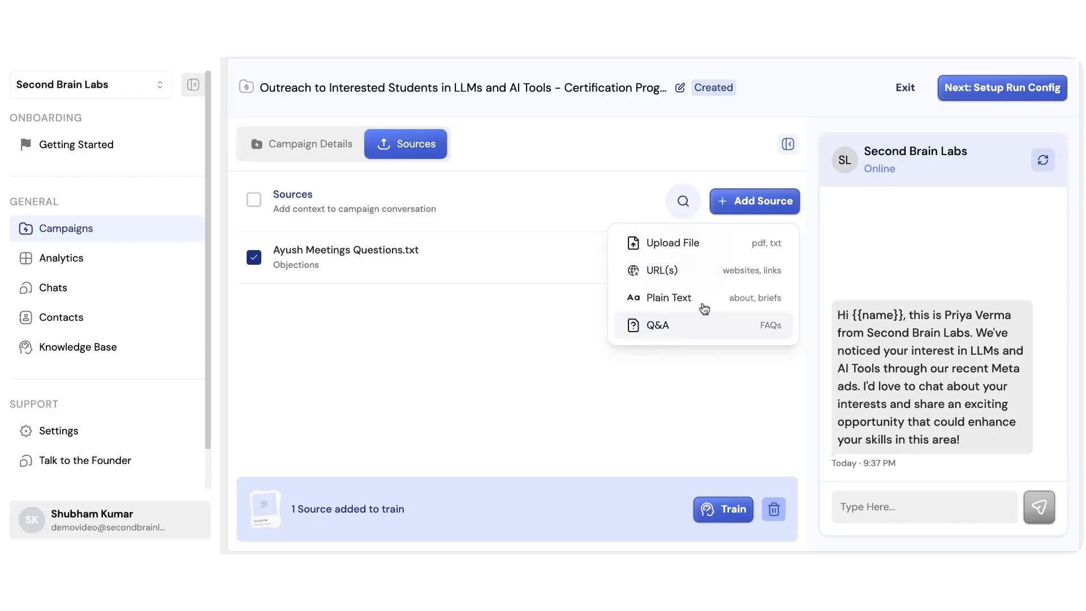
pyautogui.click(705, 278)
pyautogui.write('https://secondbrainlabs.com')
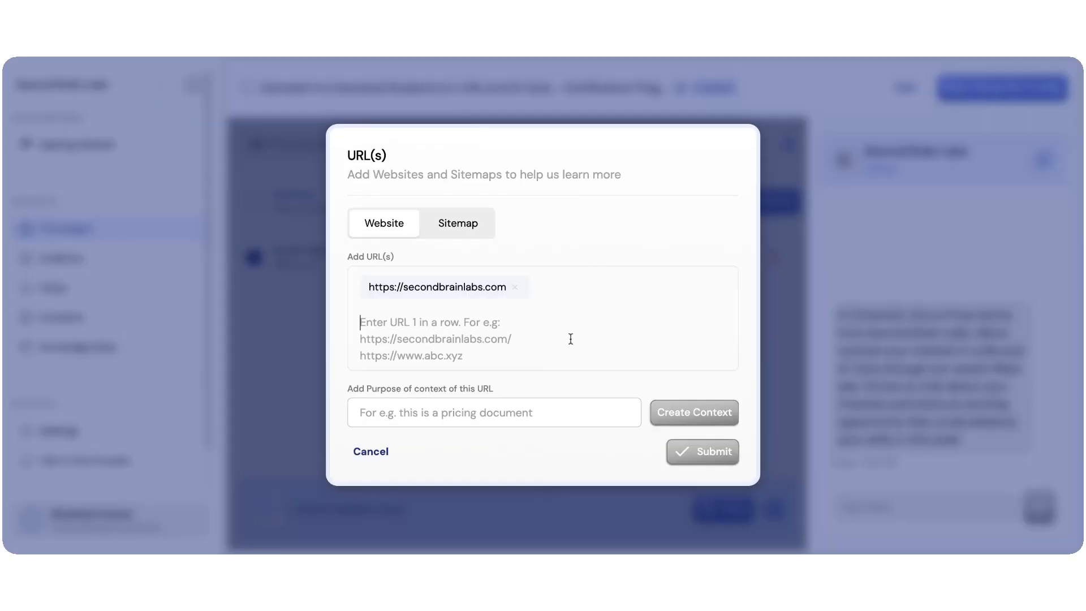
pyautogui.click(501, 415)
pyautogui.write('website')
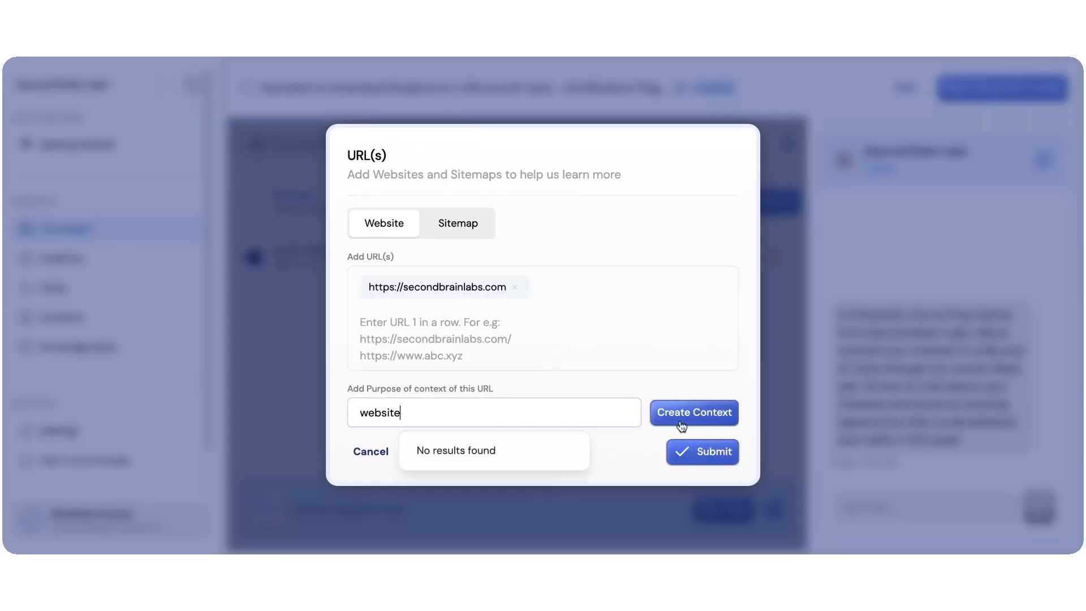
pyautogui.click(683, 425)
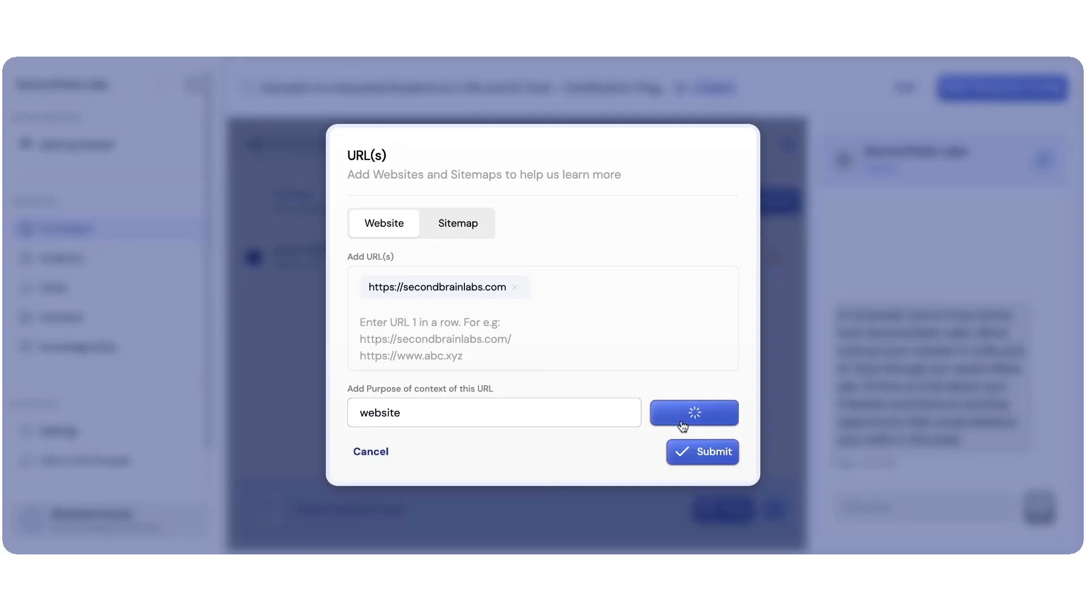
pyautogui.click(703, 451)
pyautogui.click(726, 523)
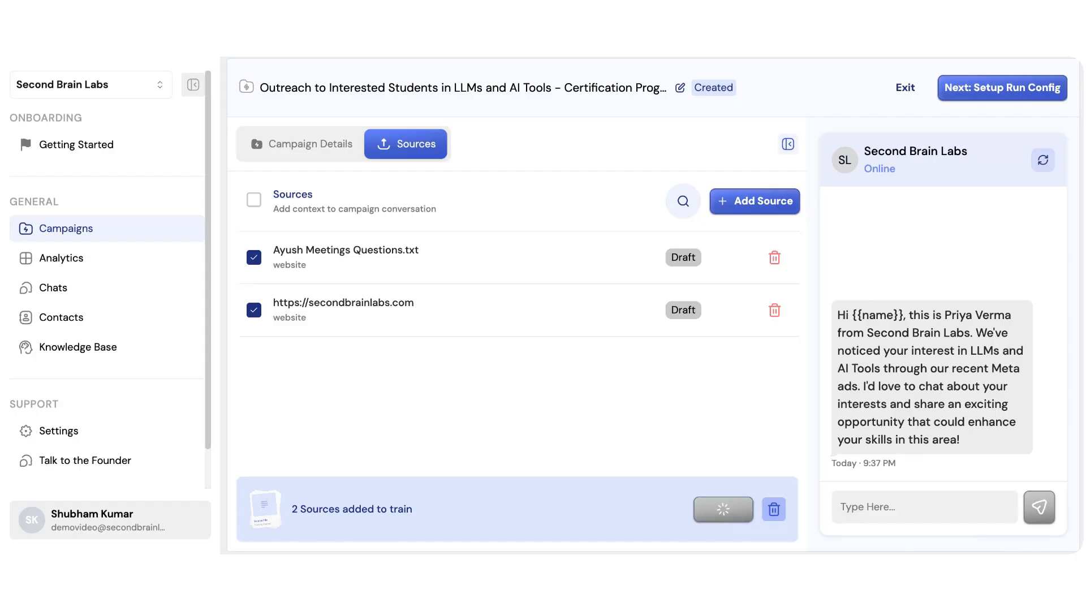
# Expand the campaign's test chat and answer the opening message with "hey sure"
pyautogui.click(786, 152)
pyautogui.click(610, 505)
pyautogui.write('hey sure')
pyautogui.press('Return')
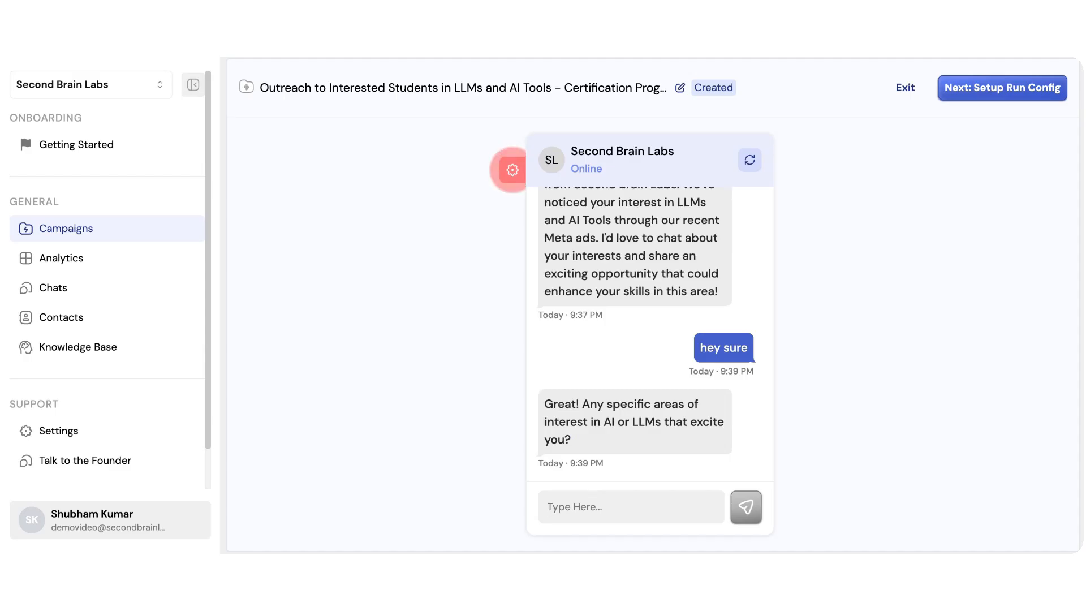
# Send the test reply "i am interested into Data Science and have started reading about it!" and review the whole conversation
pyautogui.write('i am yo')
pyautogui.press('BackSpace')
pyautogui.press('BackSpace')
pyautogui.write('in')
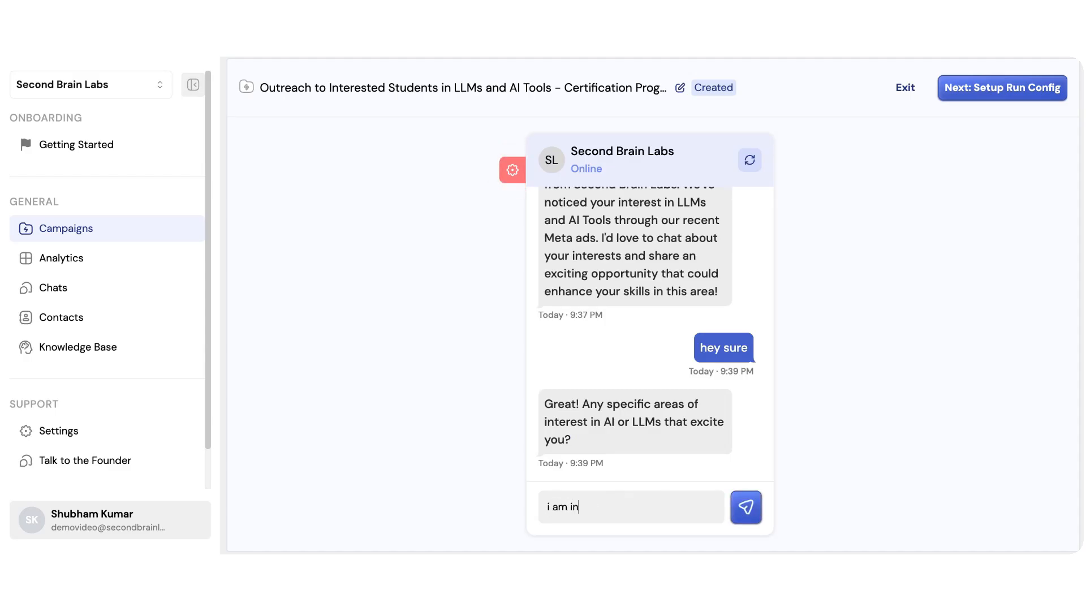
pyautogui.write('terested into Data Science and have star')
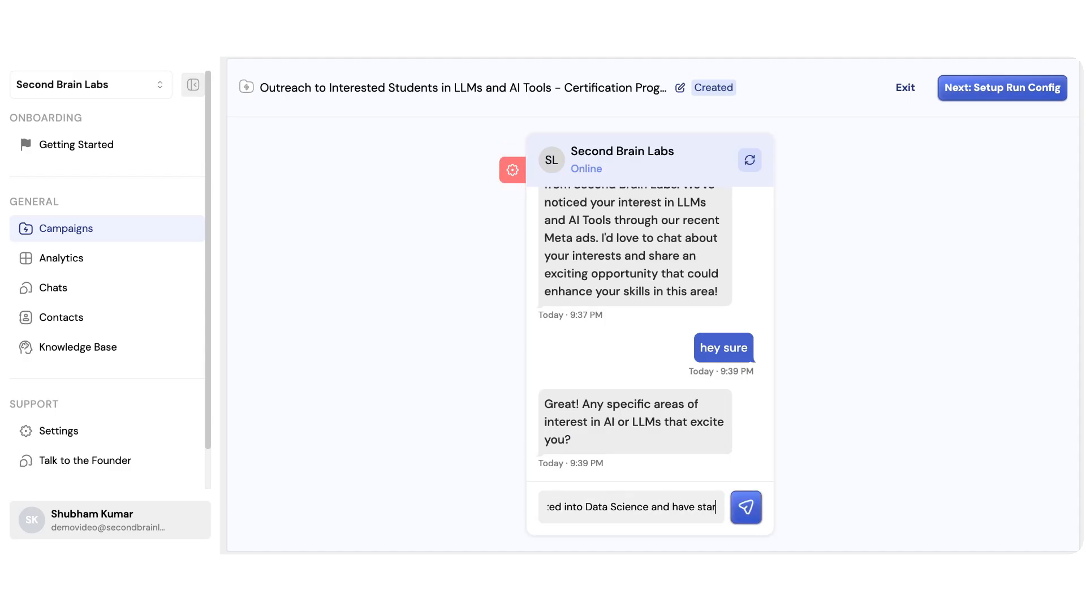
pyautogui.write('ted reading about it!')
pyautogui.press('Return')
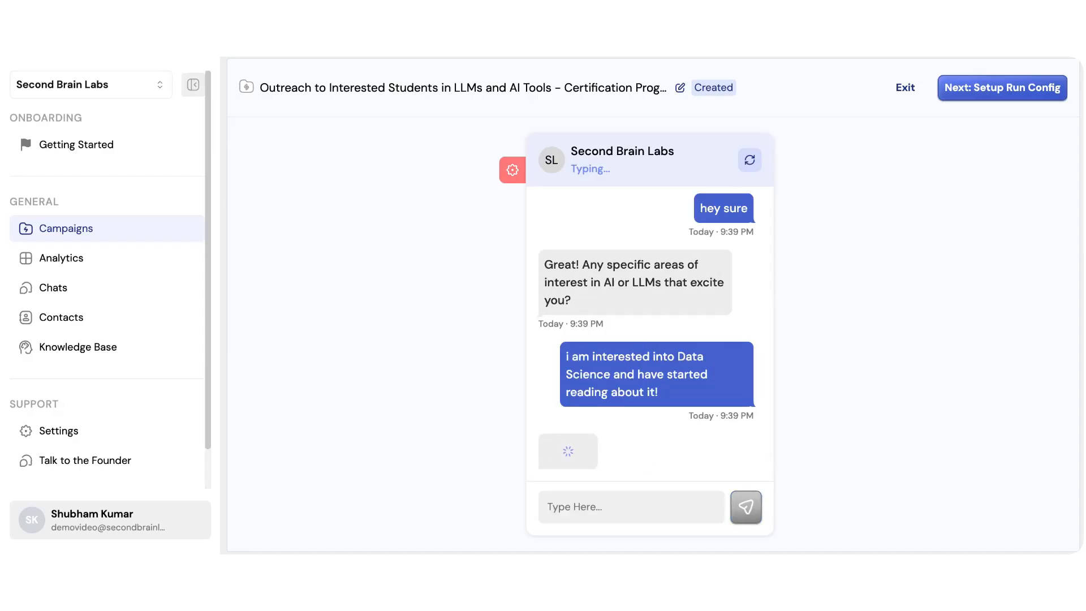
pyautogui.scroll(3, 683, 328)
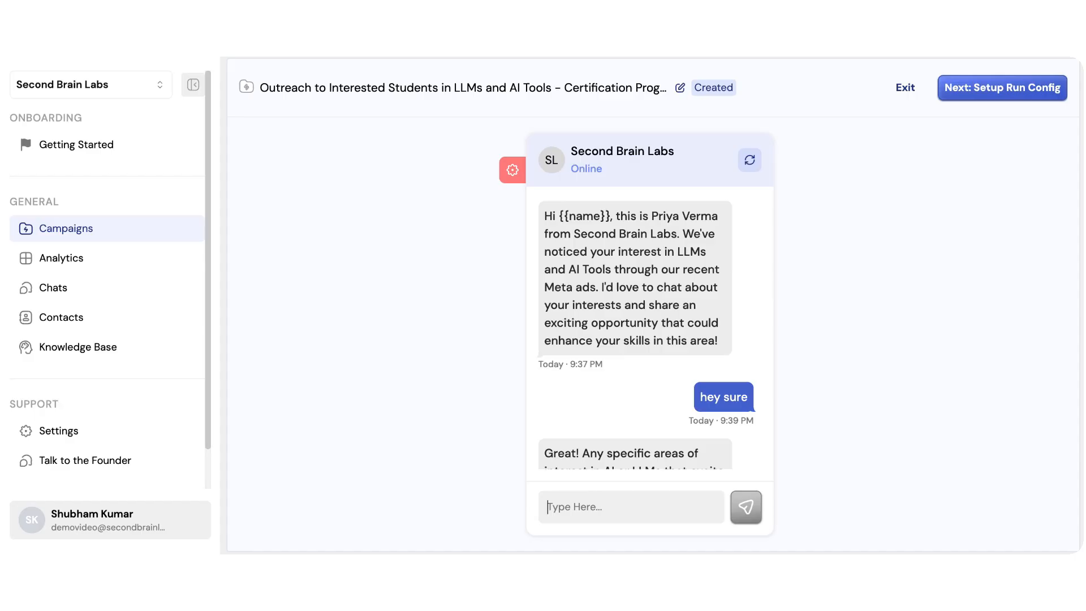
pyautogui.scroll(-5, 649, 334)
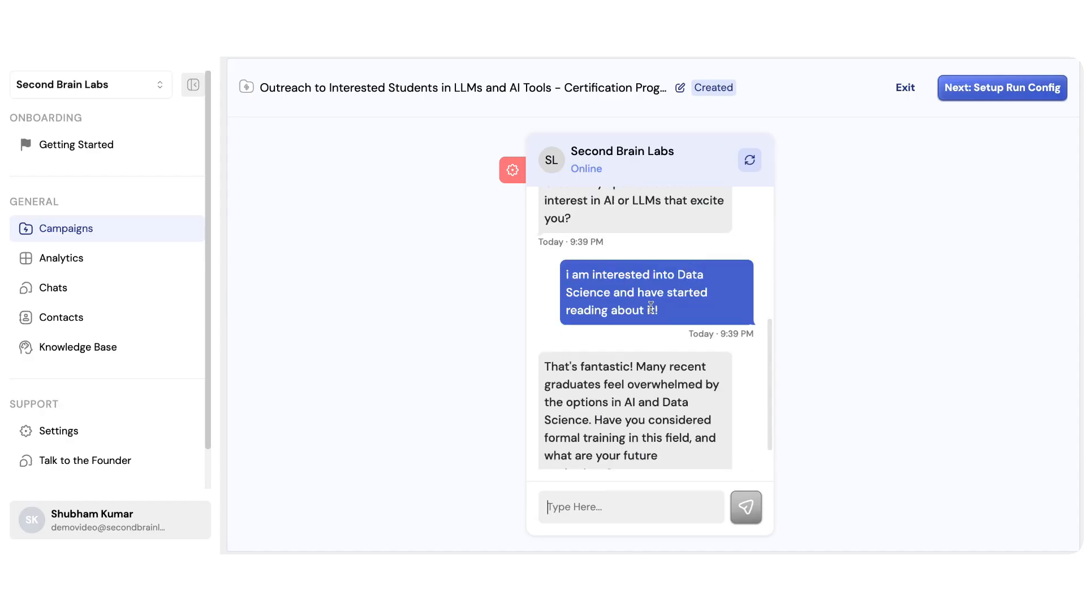
# Upload the testing contacts CSV in the run configuration, mapping its columns to Name and Linkedin profile
pyautogui.click(979, 101)
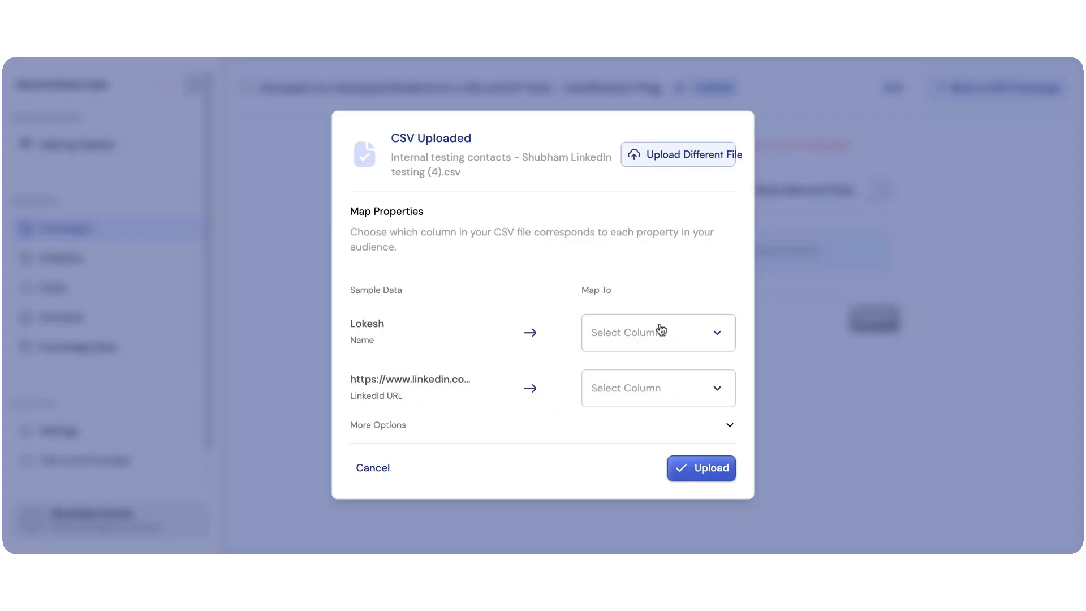
pyautogui.click(672, 338)
pyautogui.click(614, 378)
pyautogui.click(629, 401)
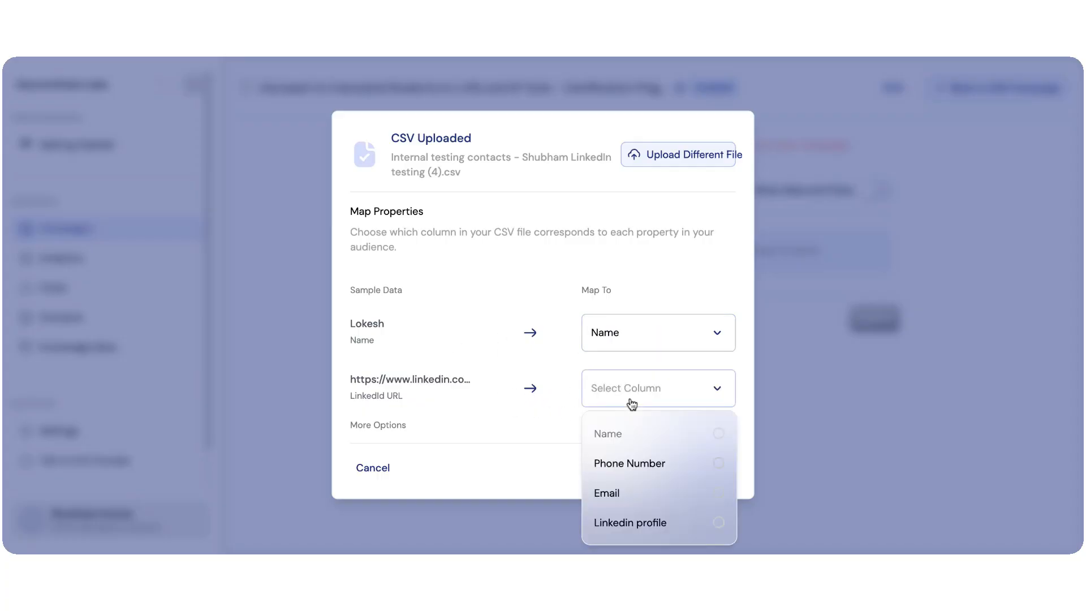
pyautogui.click(622, 524)
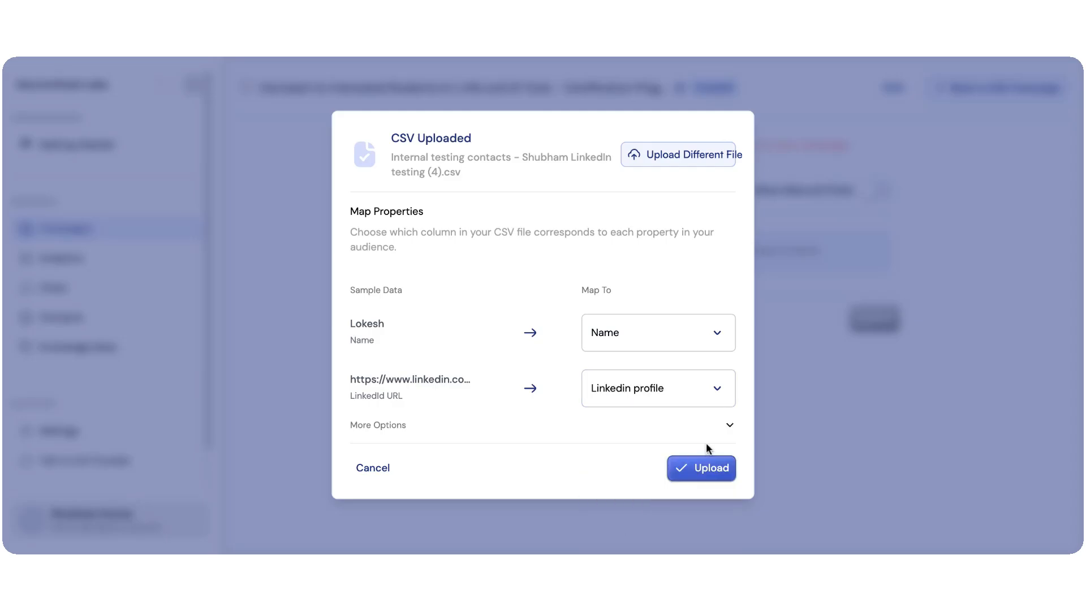
pyautogui.click(702, 477)
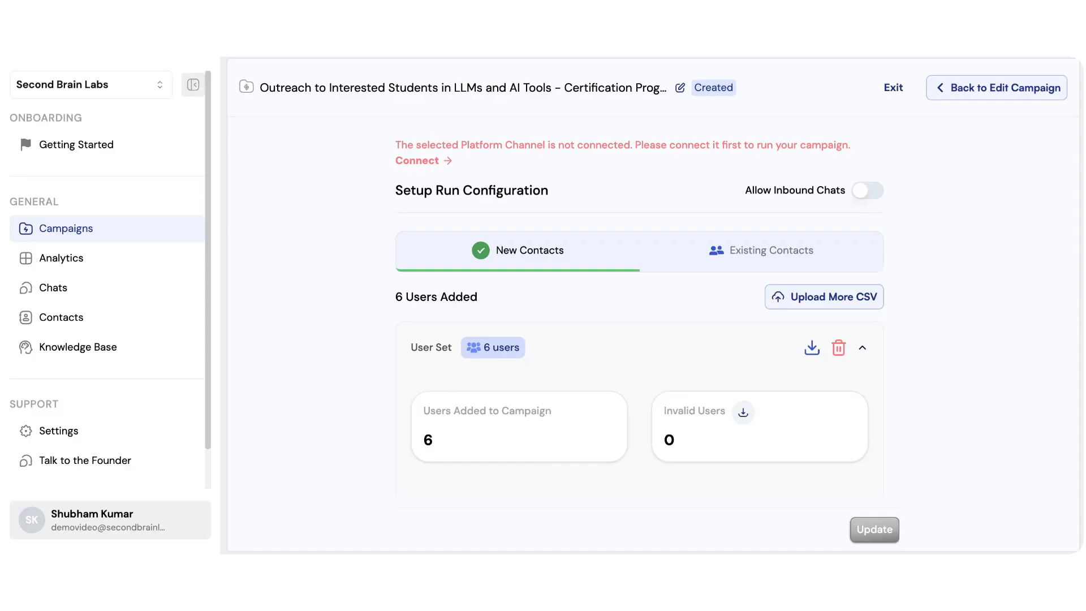
# Connect LinkedIn as a communication channel by signing in with the account email and password and solving the captcha puzzle
pyautogui.click(420, 163)
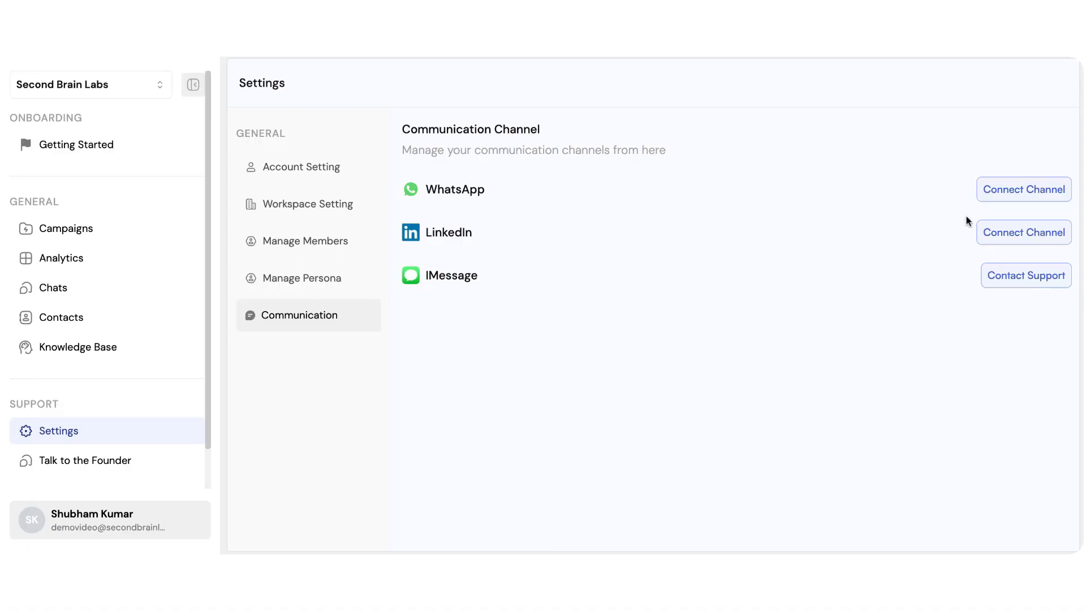
pyautogui.click(1017, 242)
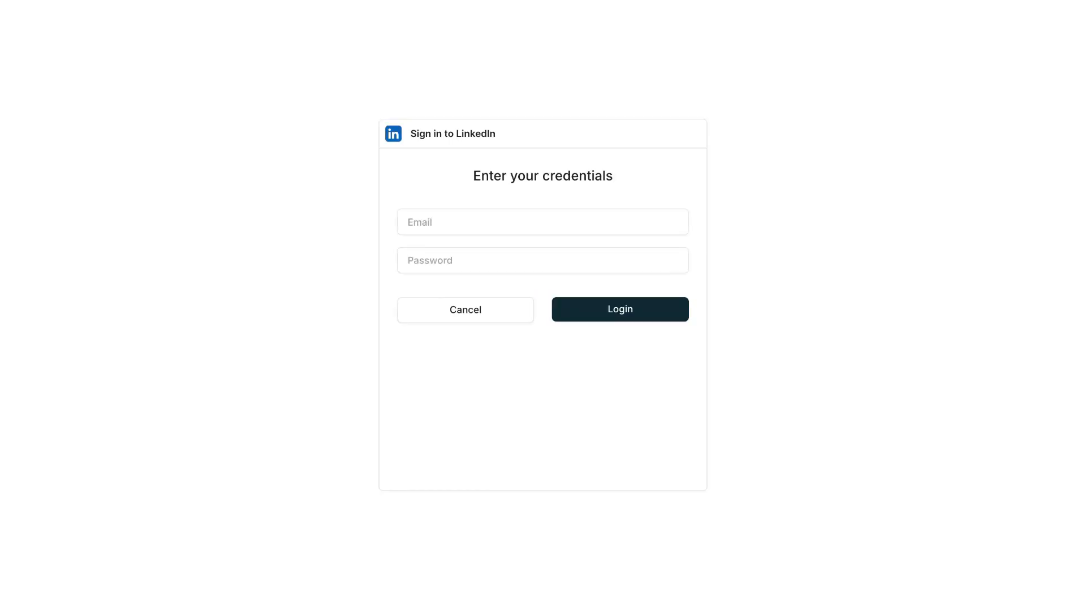
pyautogui.click(647, 213)
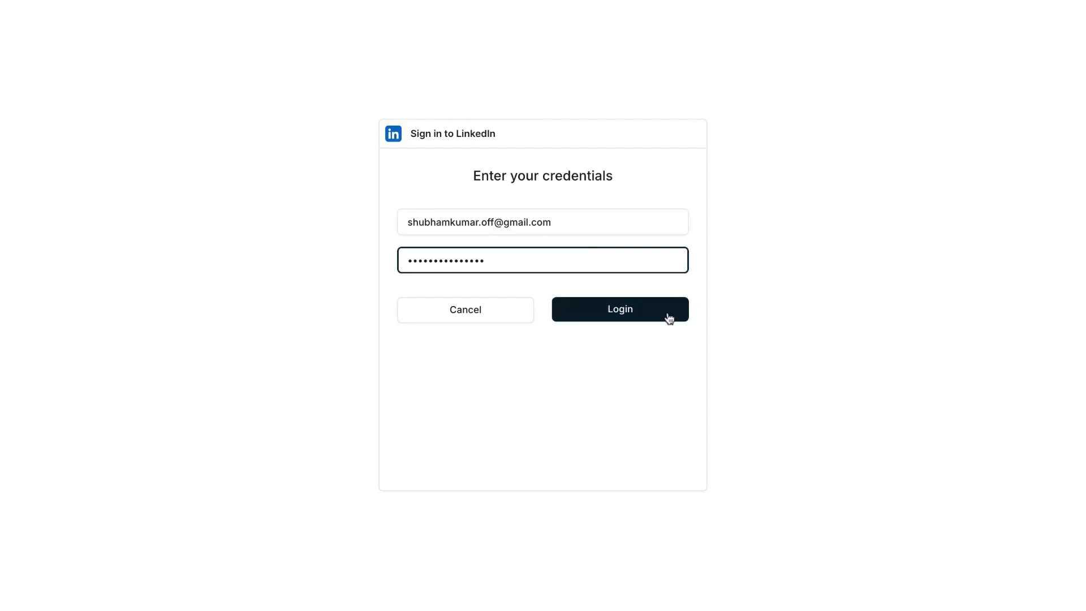
pyautogui.click(652, 320)
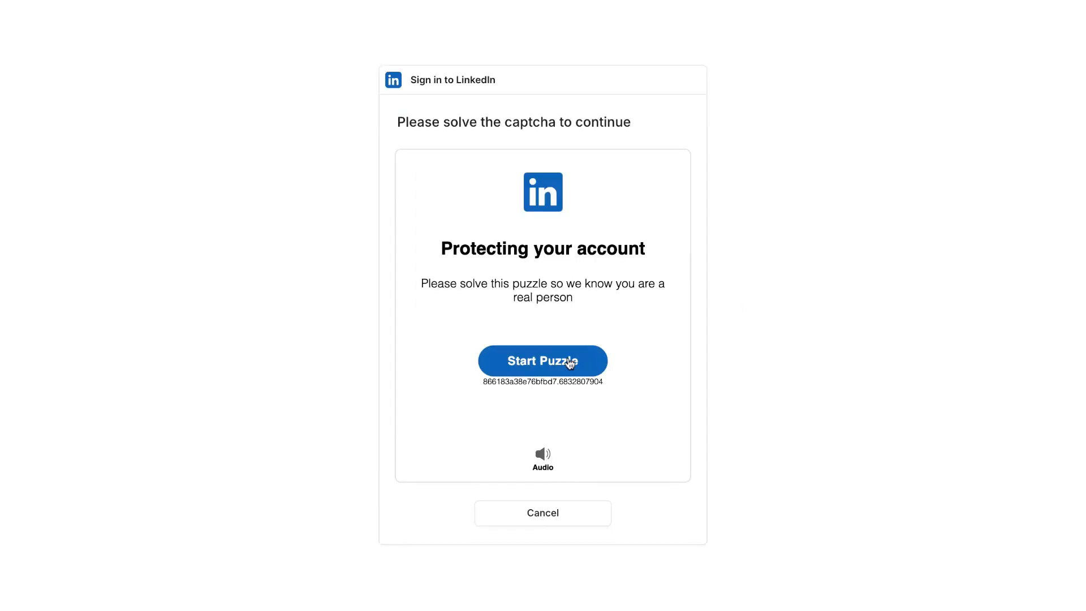
pyautogui.click(569, 363)
pyautogui.click(561, 345)
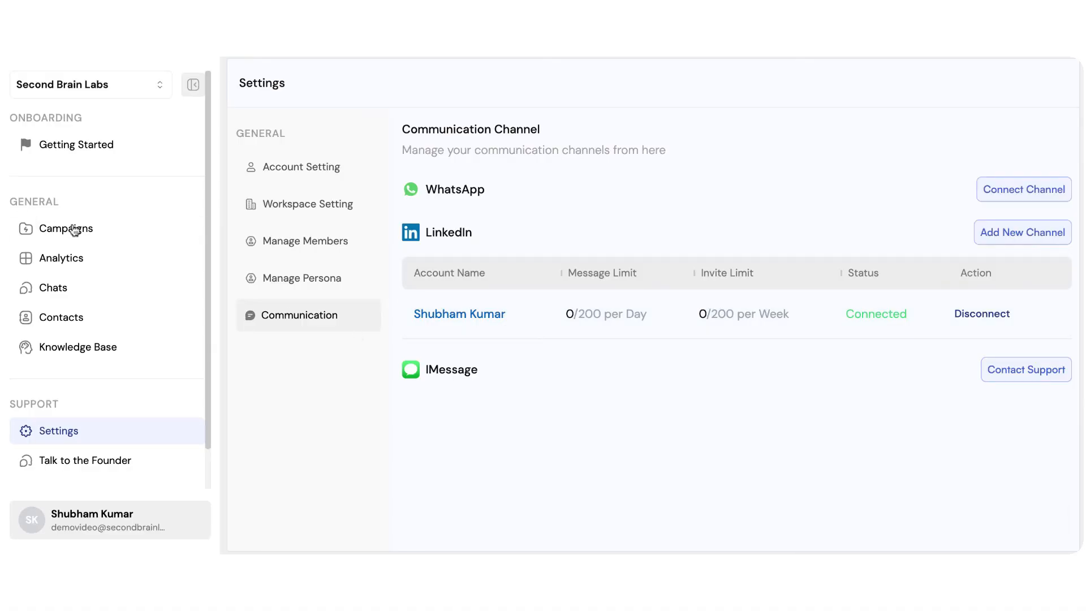
# Return to the student outreach campaign and open its run configuration
pyautogui.click(109, 235)
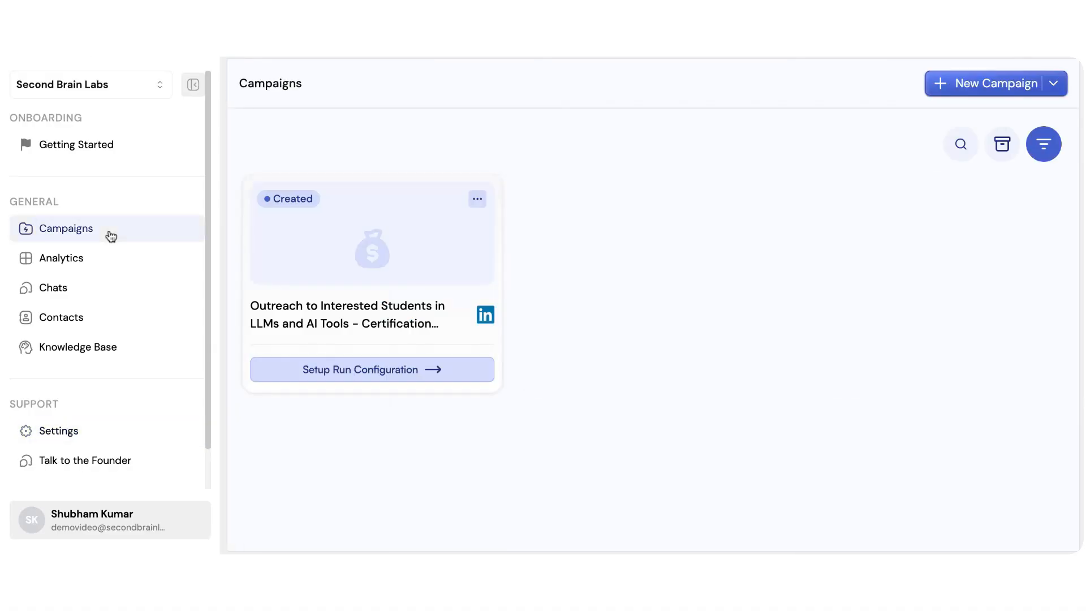
pyautogui.click(309, 254)
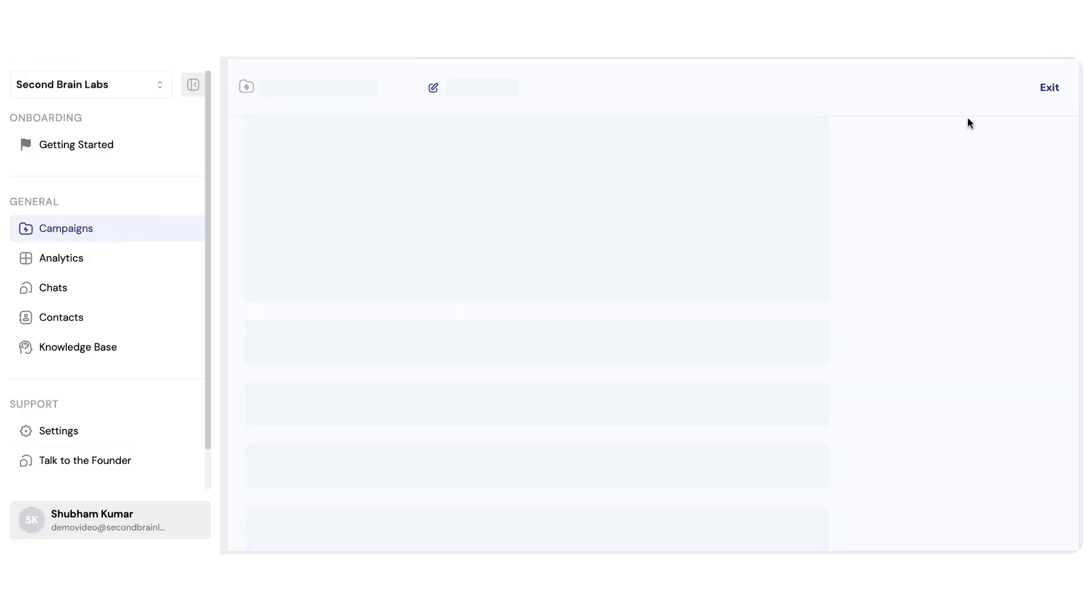
pyautogui.click(1007, 97)
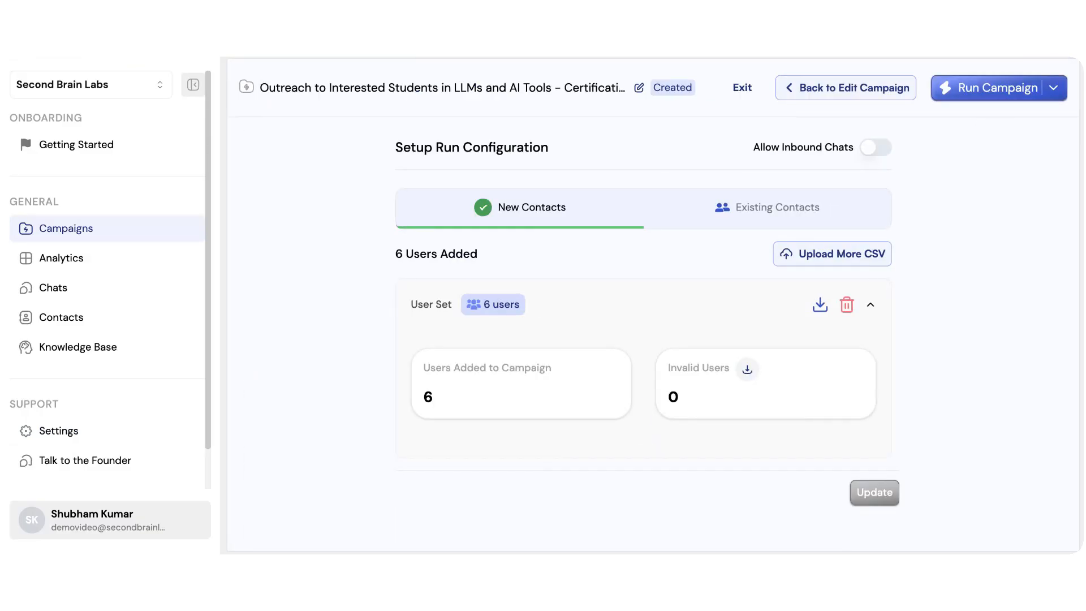
# Try splitting the campaign run into batches of 30% and 70%, check the timing choices, and cancel the batch setup
pyautogui.click(1053, 96)
pyautogui.click(1021, 134)
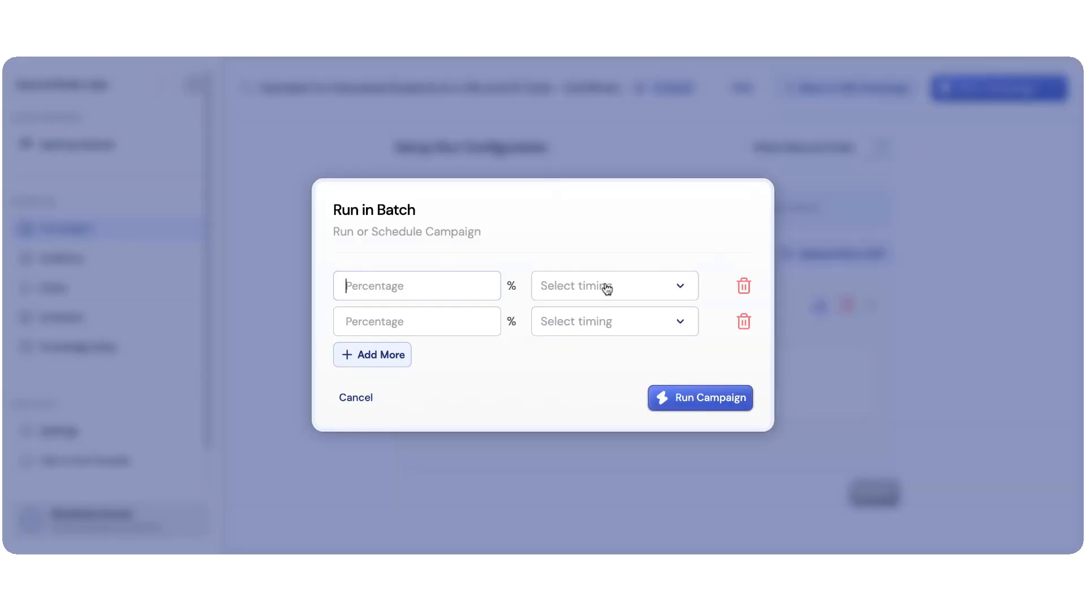
pyautogui.write('30')
pyautogui.click(443, 317)
pyautogui.write('70')
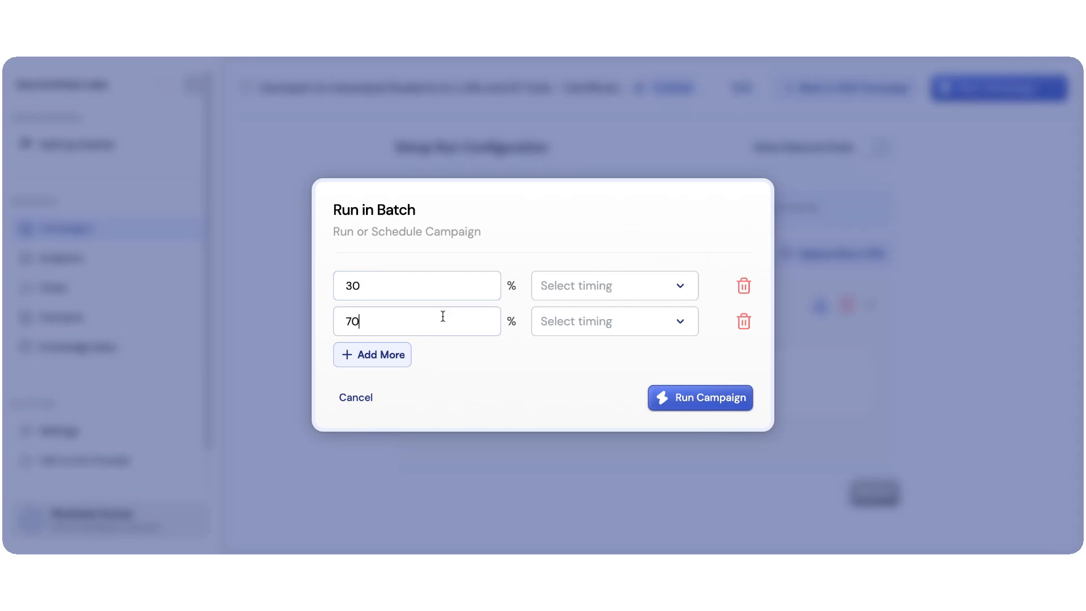
pyautogui.click(630, 292)
pyautogui.click(602, 329)
pyautogui.click(603, 330)
pyautogui.click(450, 382)
pyautogui.click(363, 399)
# Try scheduling the campaign for Apr 28, 2025 at 9:46 PM and cancel without scheduling it
pyautogui.click(1053, 96)
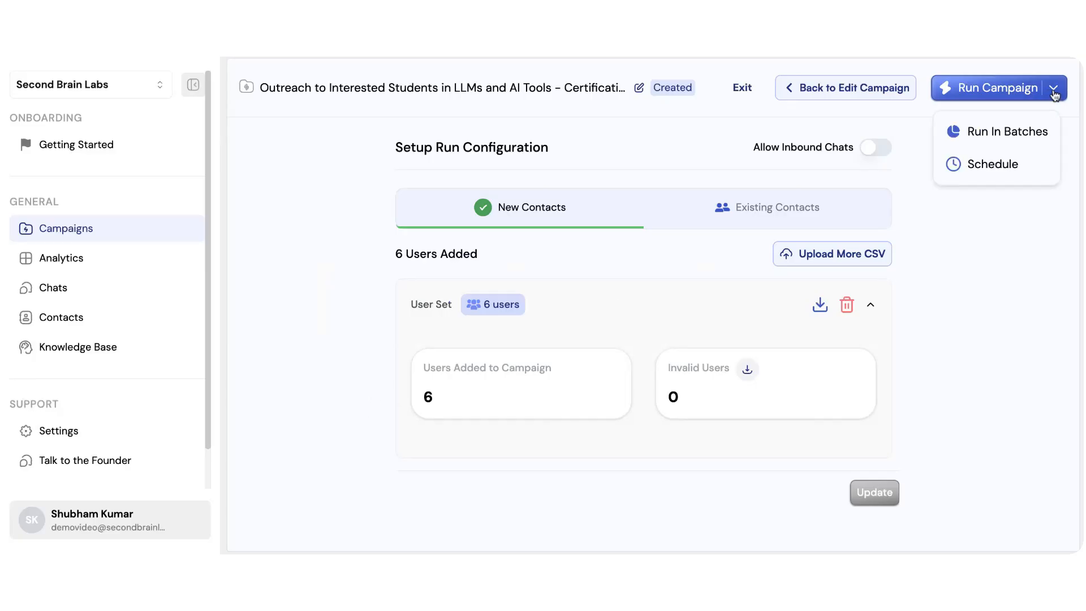
pyautogui.click(1004, 163)
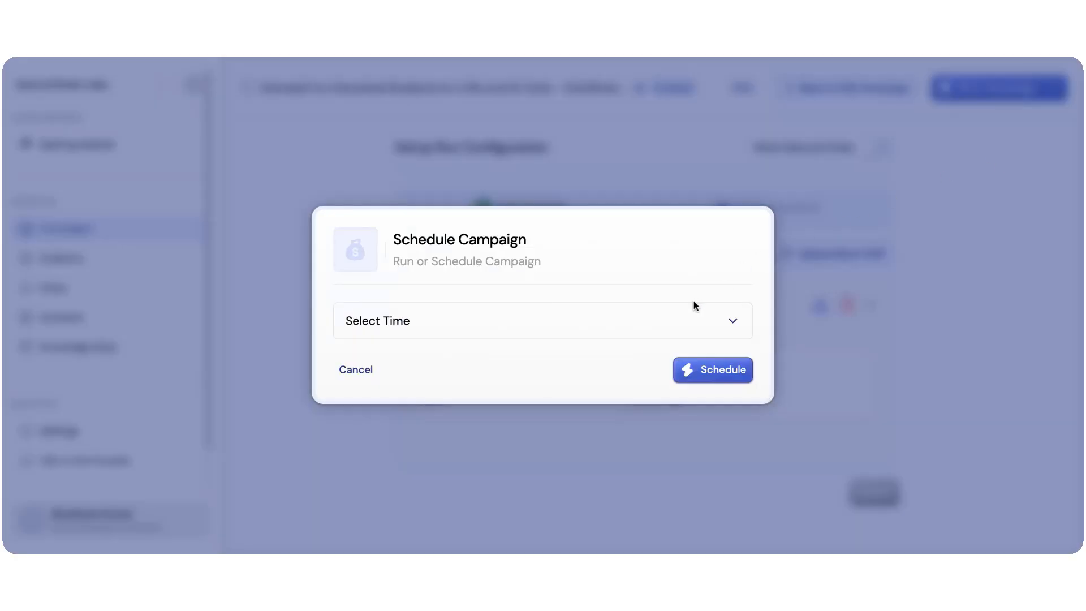
pyautogui.click(667, 317)
pyautogui.click(413, 409)
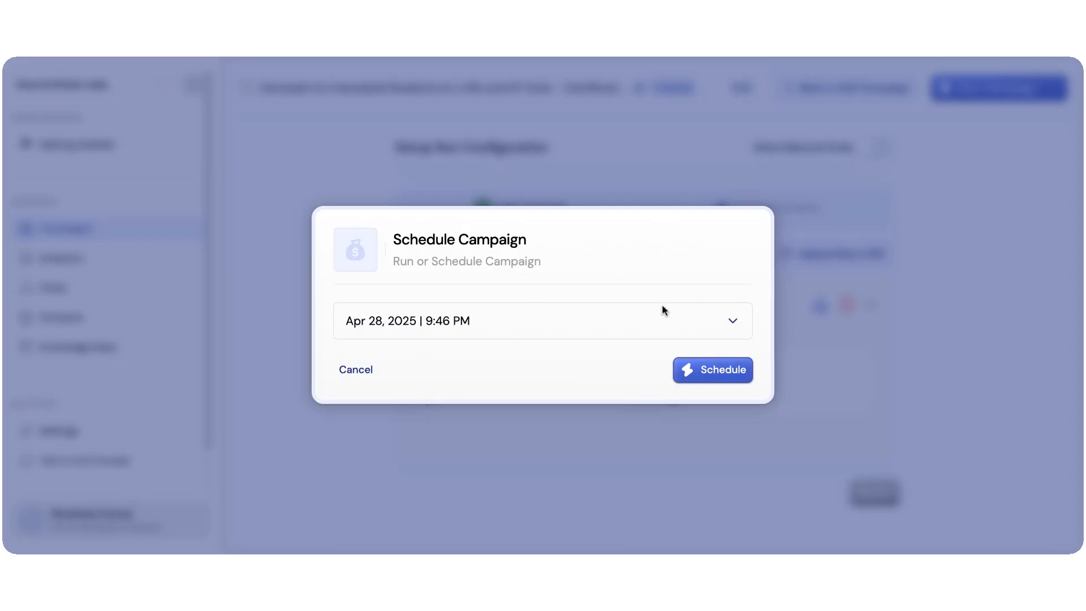
pyautogui.click(357, 370)
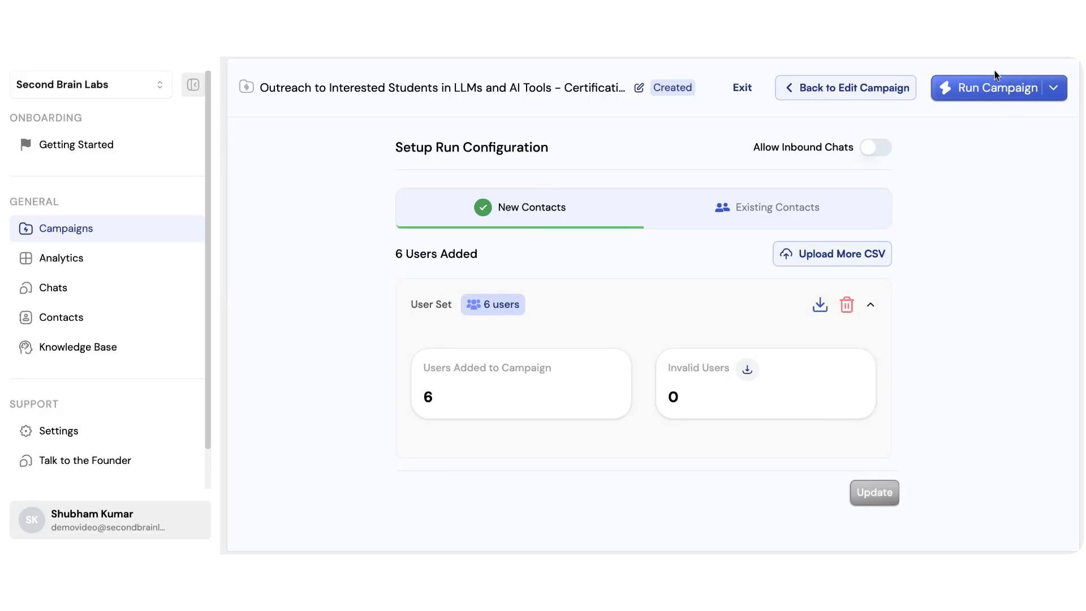
# Run the student outreach campaign immediately for the added contacts and confirm the run
pyautogui.click(1006, 90)
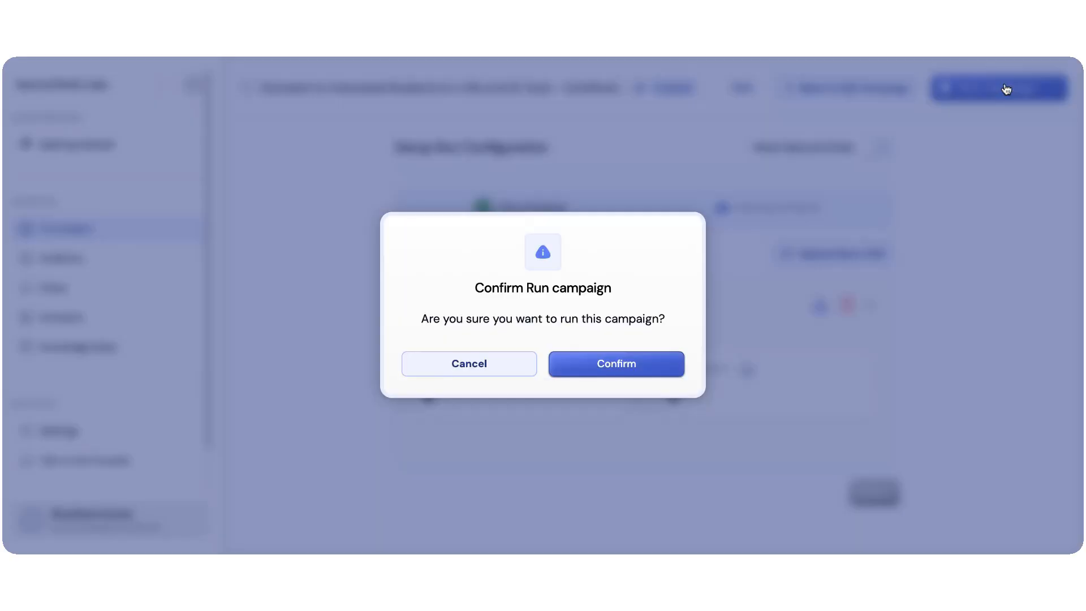
pyautogui.click(666, 375)
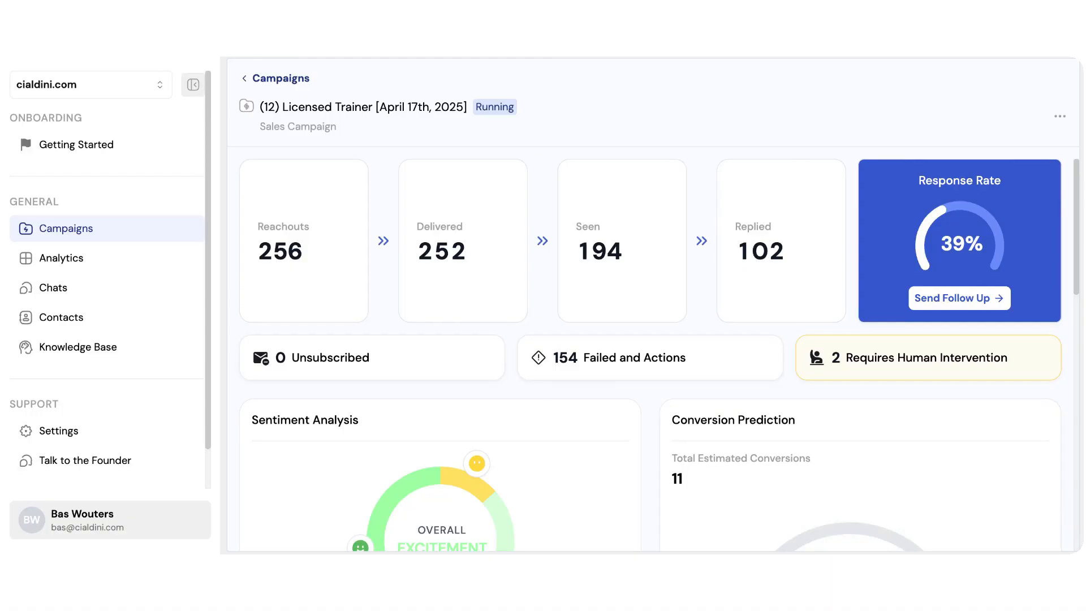
# Review the Licensed Trainer campaign's dashboard, covering reach metrics, sentiment, conversion prediction, lead insights, positives, negatives and friction on conversion
pyautogui.scroll(-4, 855, 205)
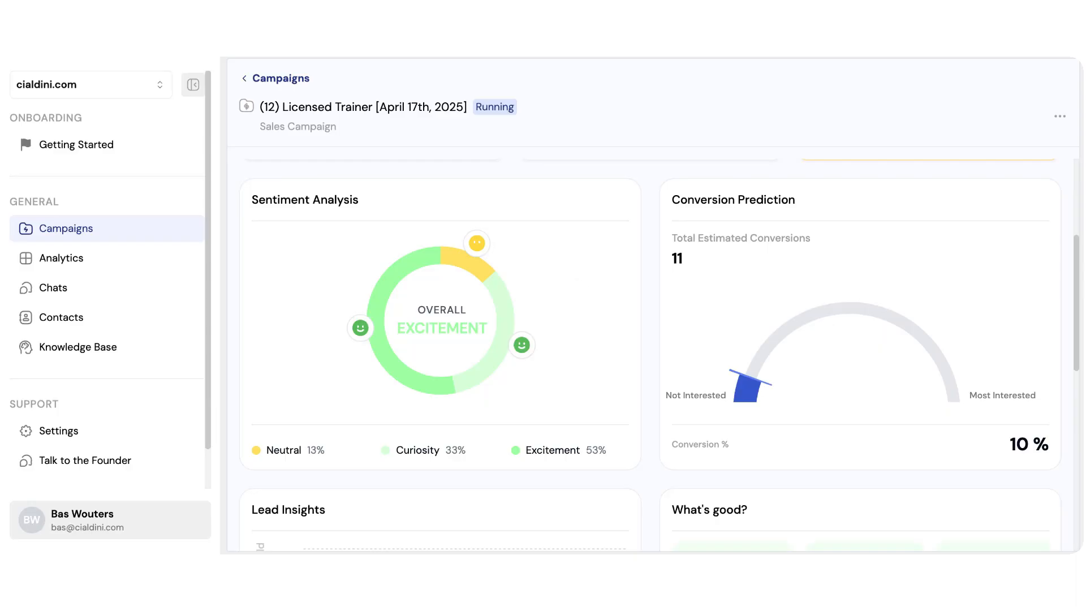
pyautogui.scroll(-5, 677, 199)
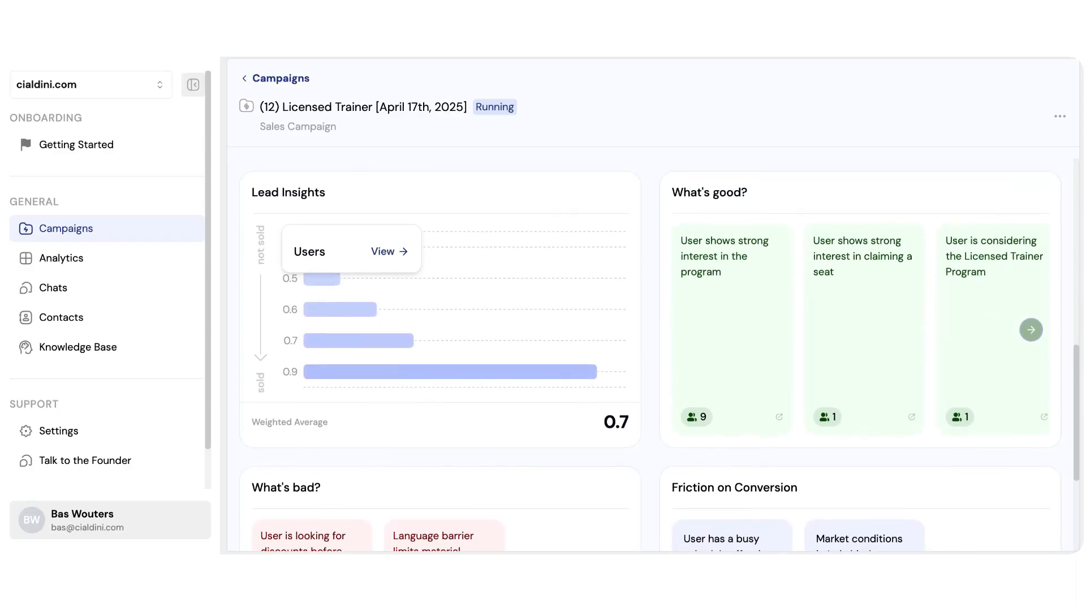
pyautogui.scroll(-3, 771, 205)
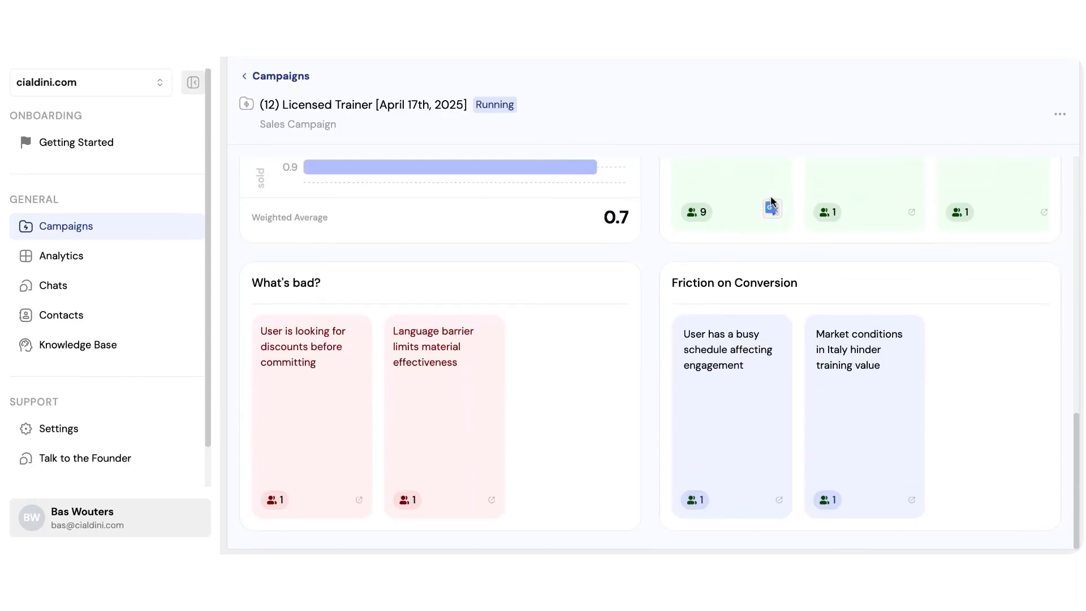
pyautogui.scroll(4, 650, 262)
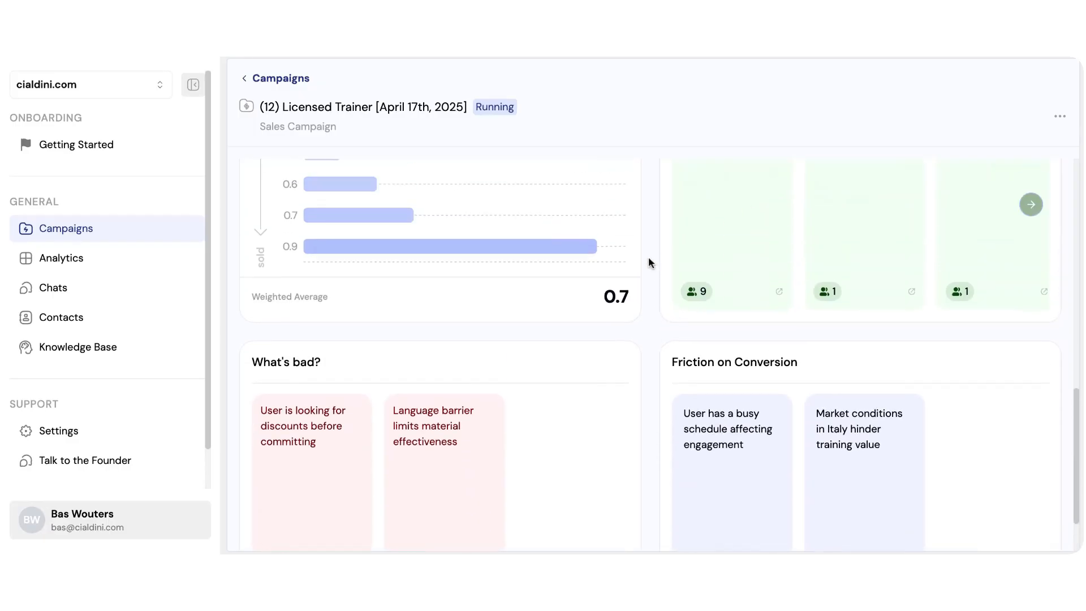
pyautogui.scroll(2, 648, 261)
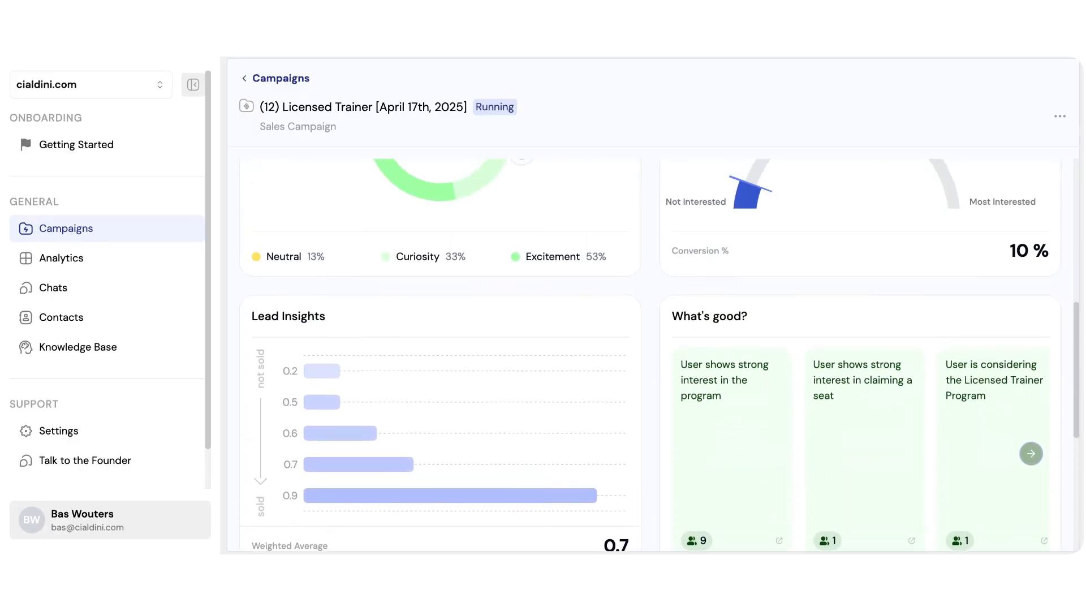
pyautogui.scroll(6, 665, 355)
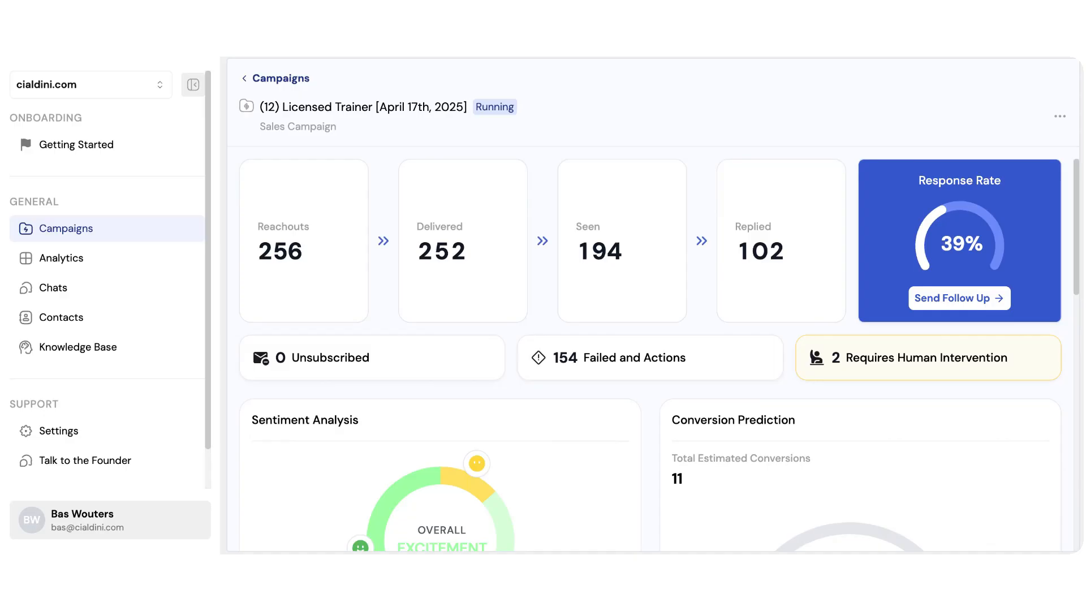
# Open the Licensed Trainer campaign's replied chats, browse several contacts' conversations, and toggle AI Chat in one of them
pyautogui.click(779, 293)
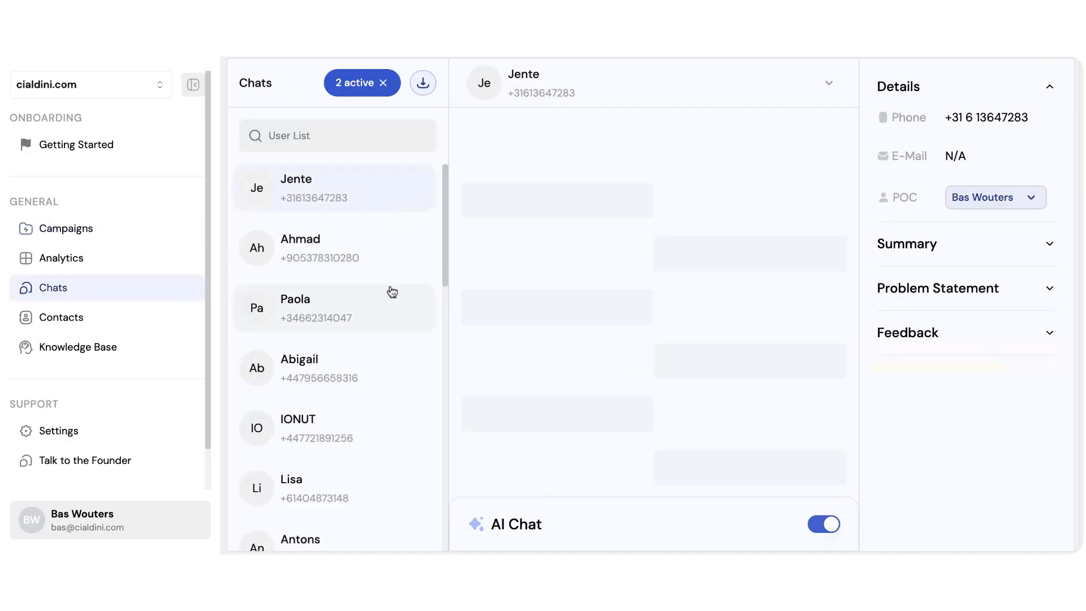
pyautogui.click(391, 265)
pyautogui.click(391, 320)
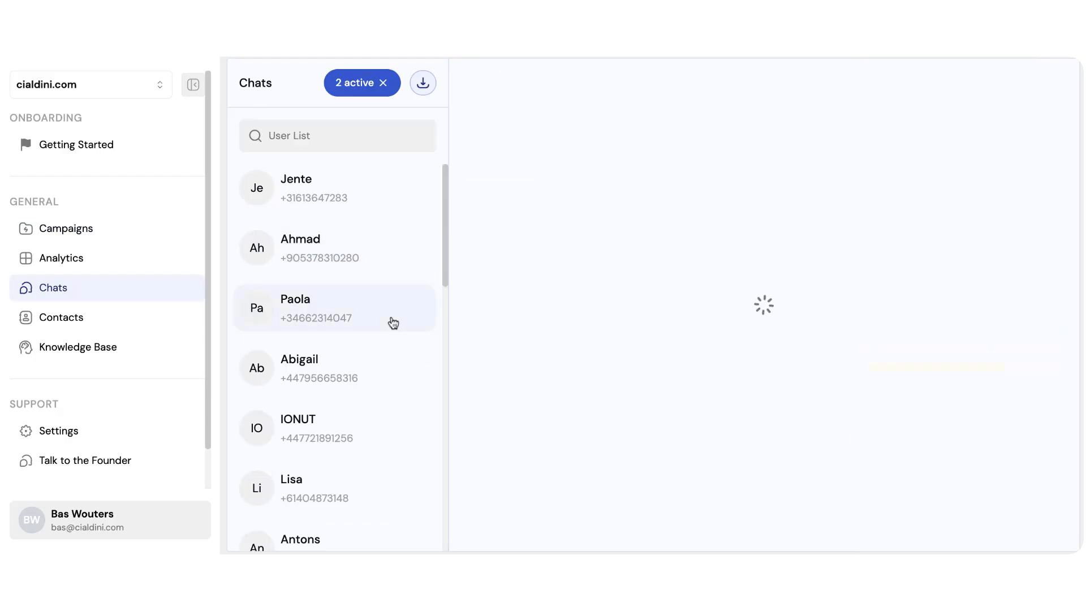
pyautogui.click(388, 376)
pyautogui.click(388, 424)
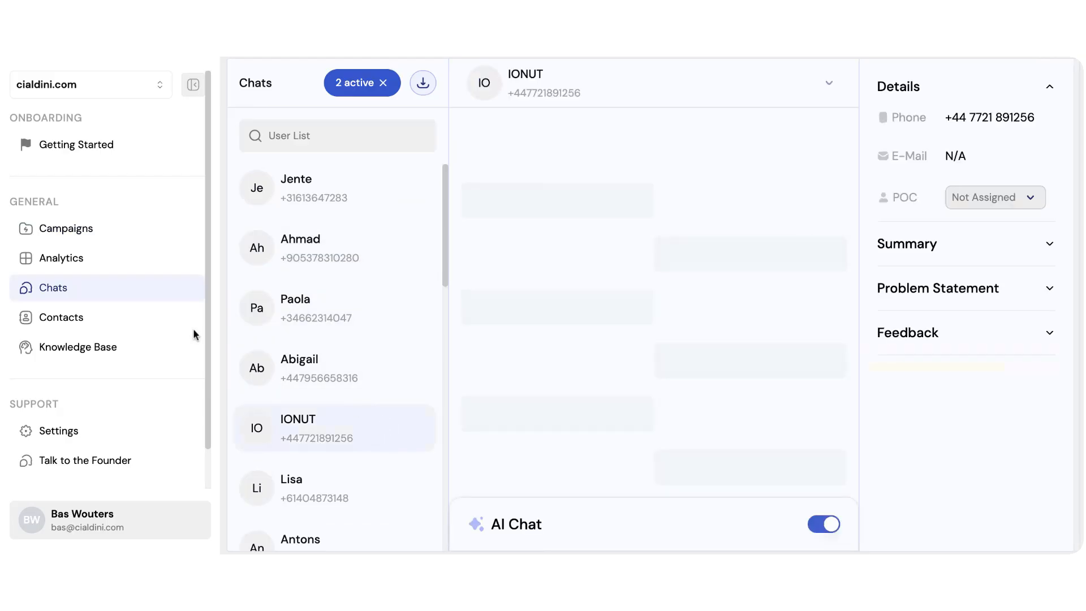
pyautogui.hotkey('alt', 'Left')
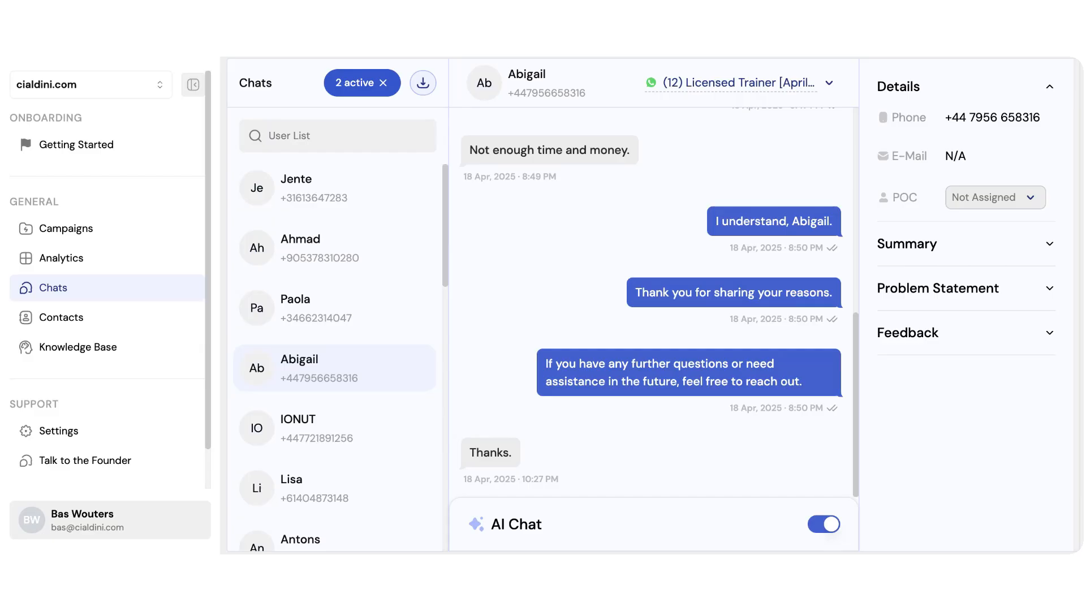
pyautogui.click(827, 530)
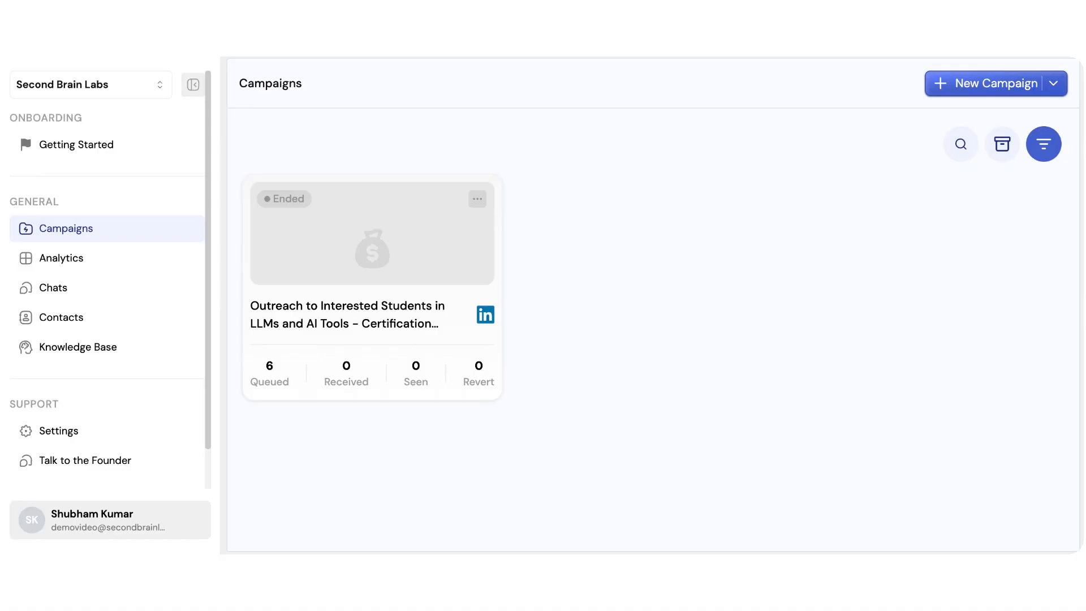
# Open the Second Brain Labs workspace's communication settings and start connecting a WhatsApp channel
pyautogui.click(105, 439)
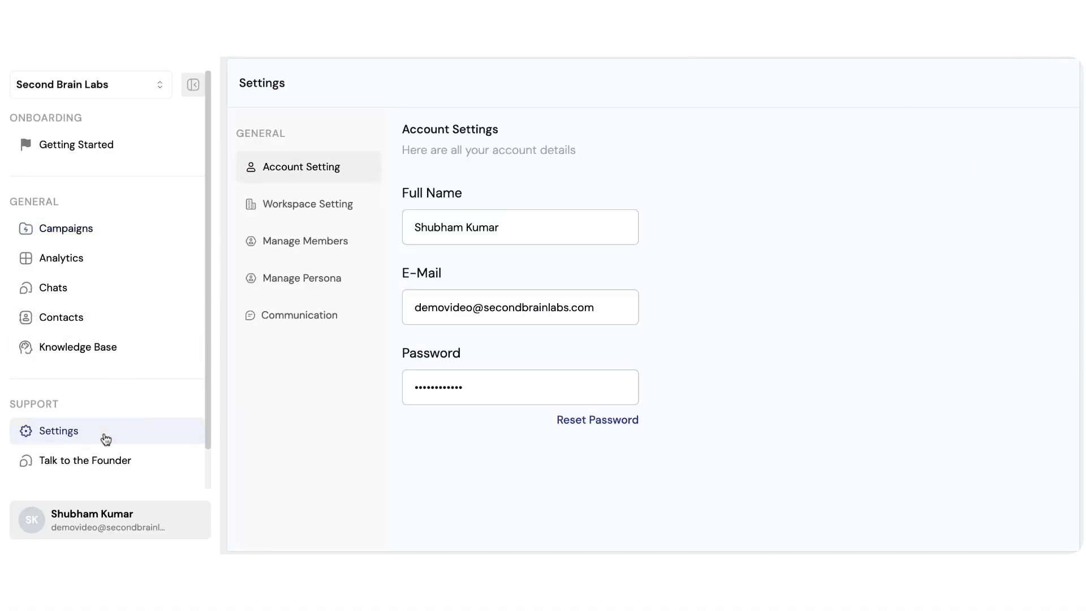
pyautogui.click(360, 320)
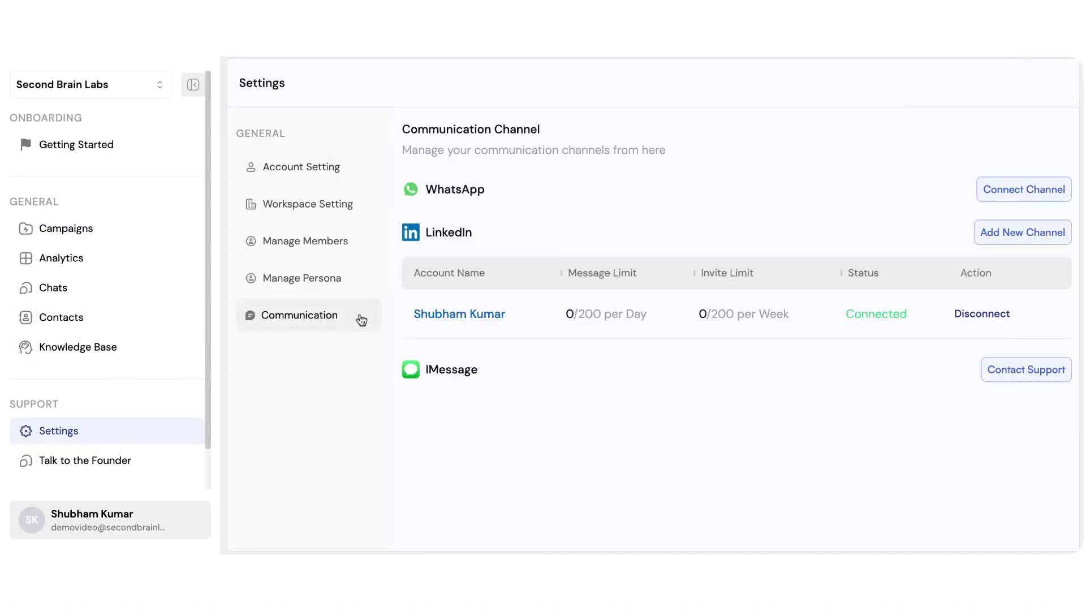
pyautogui.click(1032, 198)
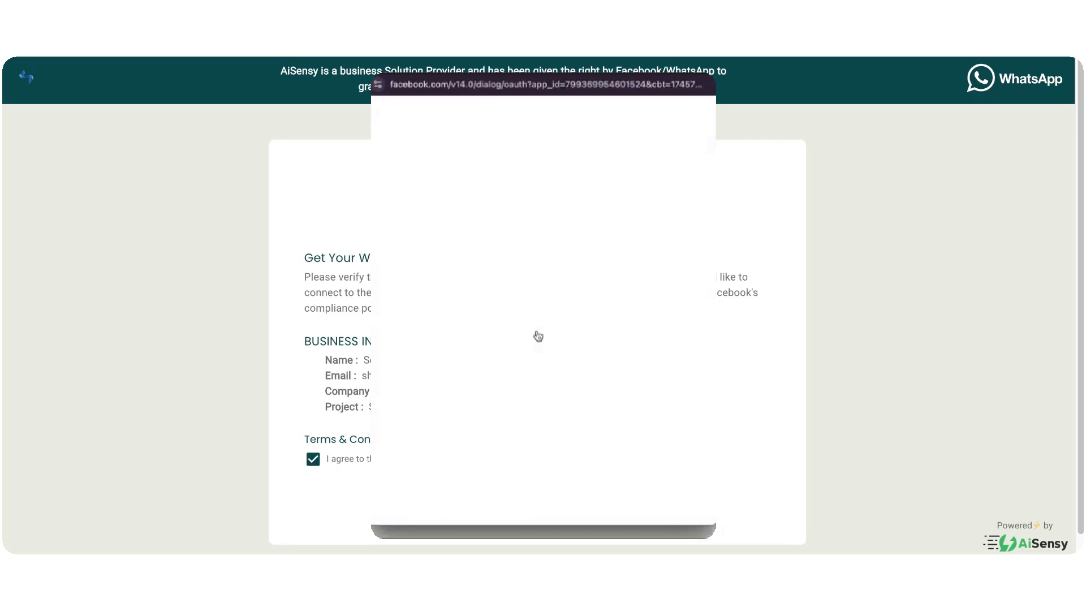
# Proceed through the Meta authorization with the Magillabs 2 business portfolio and choose the SBL WhatsApp Business account
pyautogui.click(596, 336)
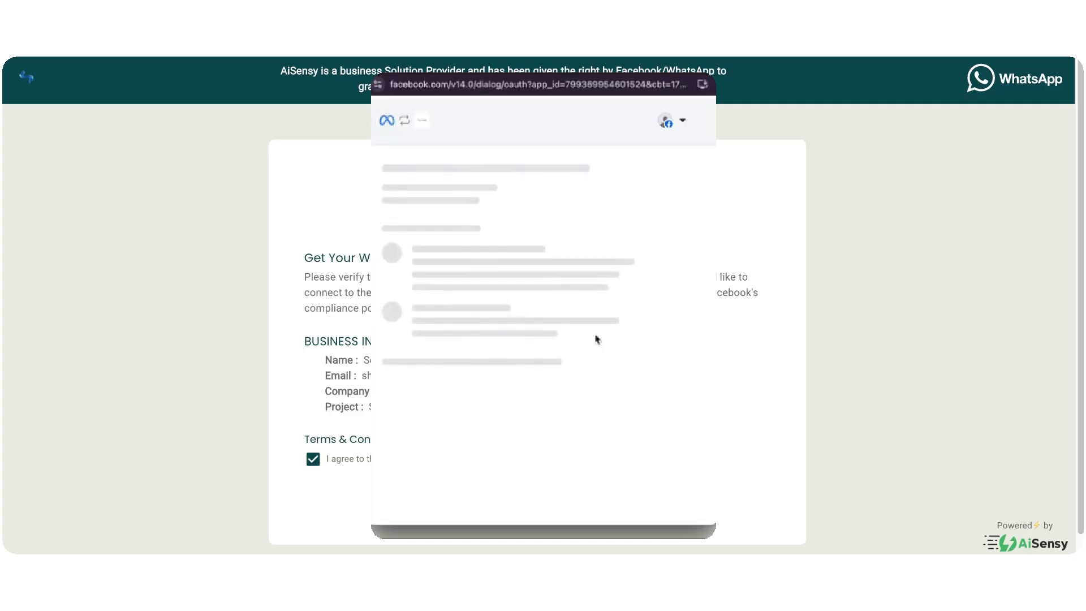
pyautogui.click(678, 498)
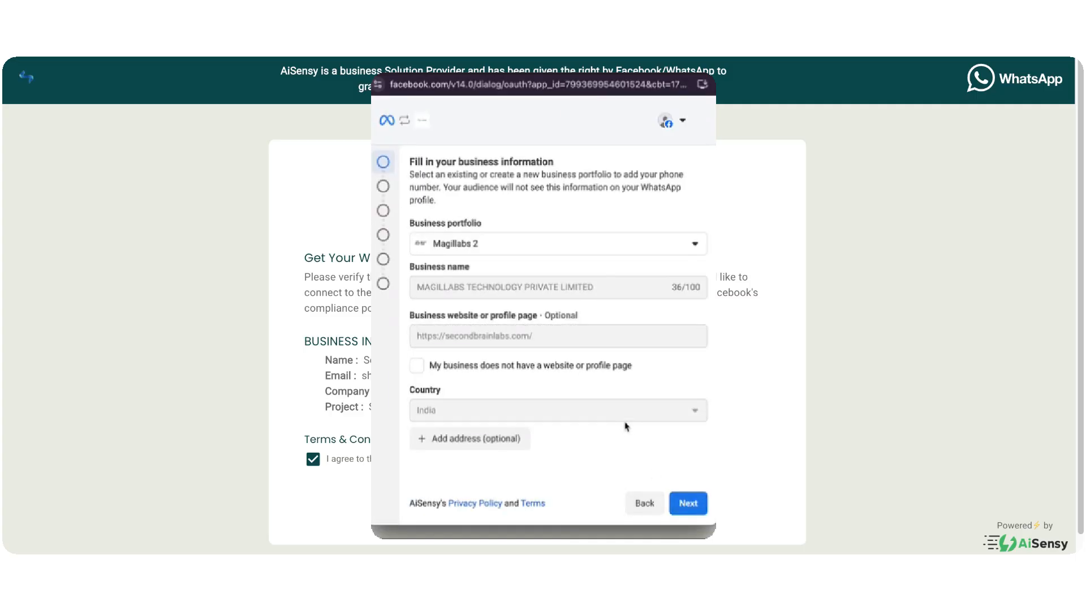
pyautogui.click(689, 505)
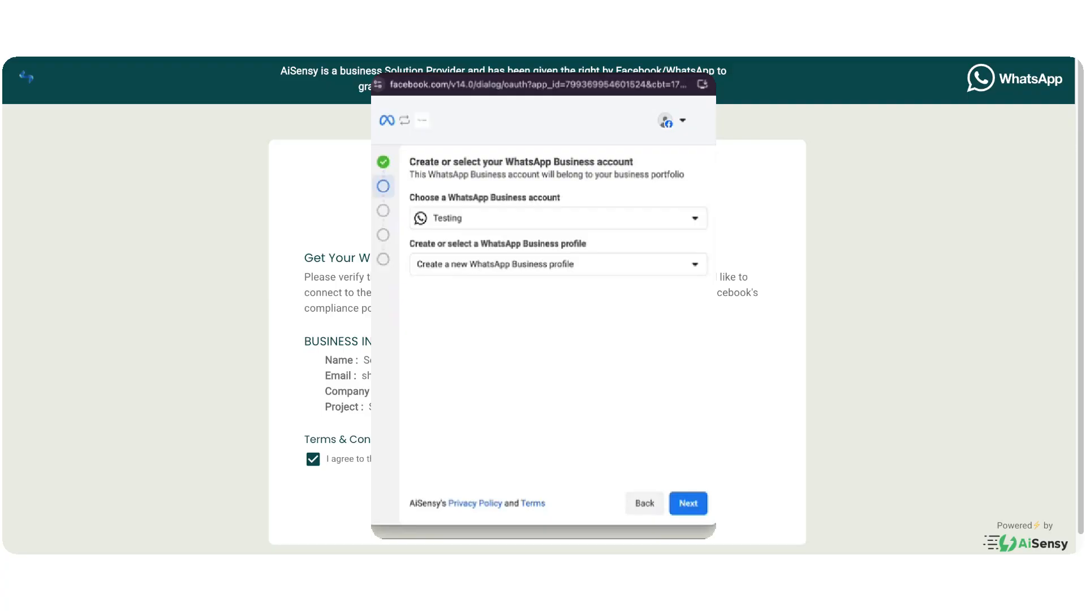
pyautogui.click(516, 225)
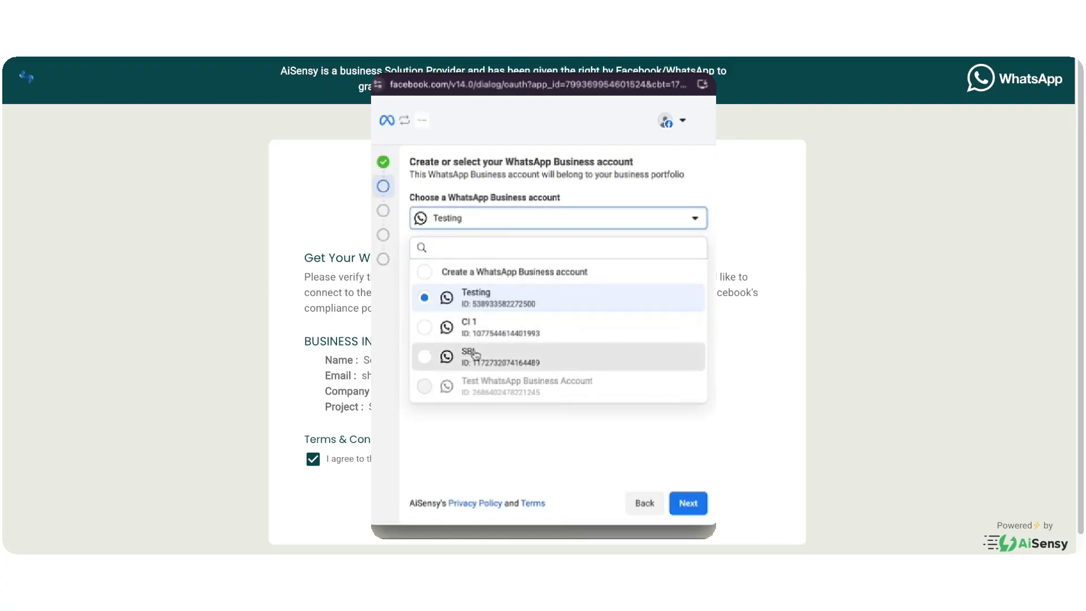
pyautogui.click(498, 357)
pyautogui.click(688, 504)
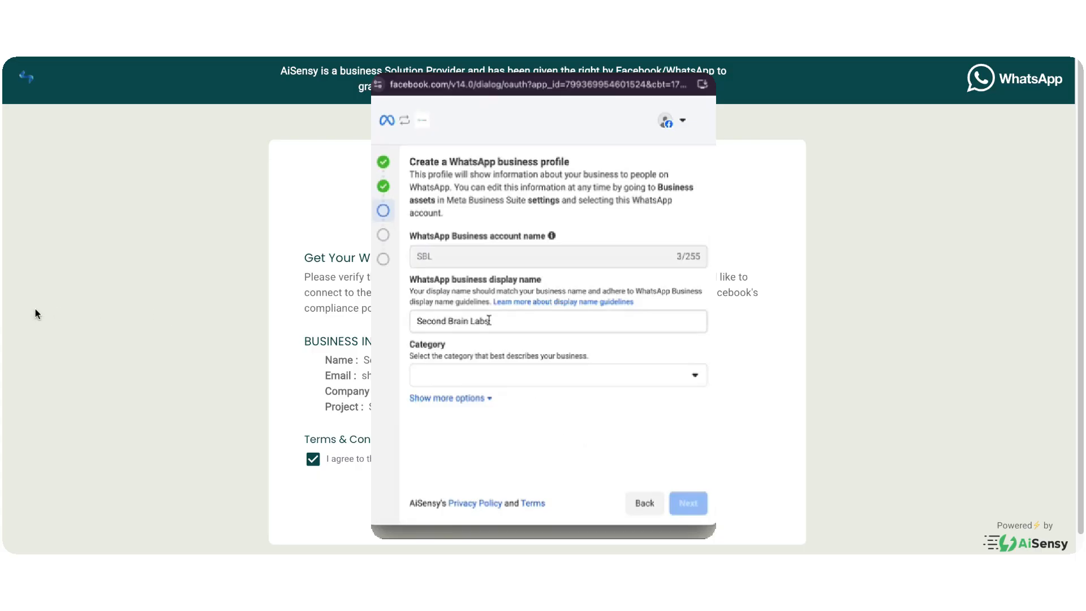
# Create the WhatsApp business profile with the display name Second Brain Labs and the category Education
pyautogui.moveTo(489, 321); pyautogui.dragTo(400, 327)
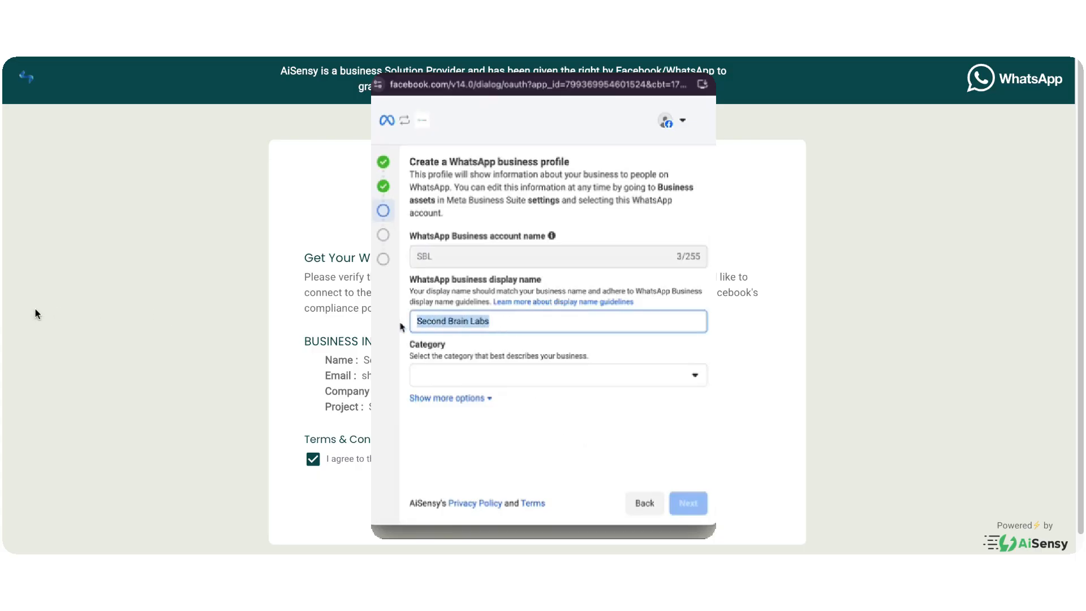
pyautogui.click(507, 376)
pyautogui.click(462, 306)
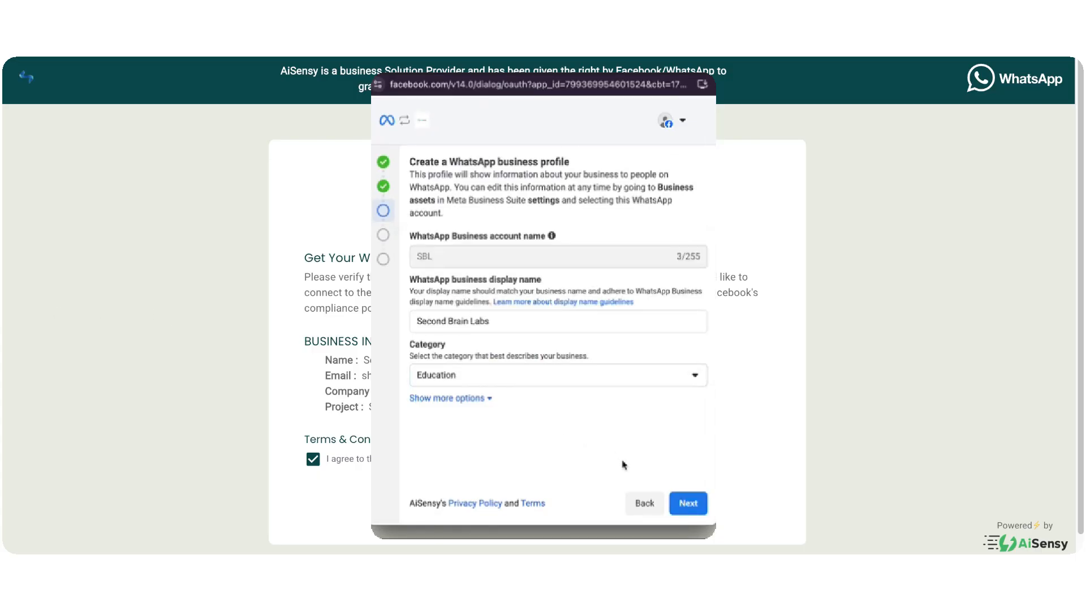
pyautogui.click(688, 504)
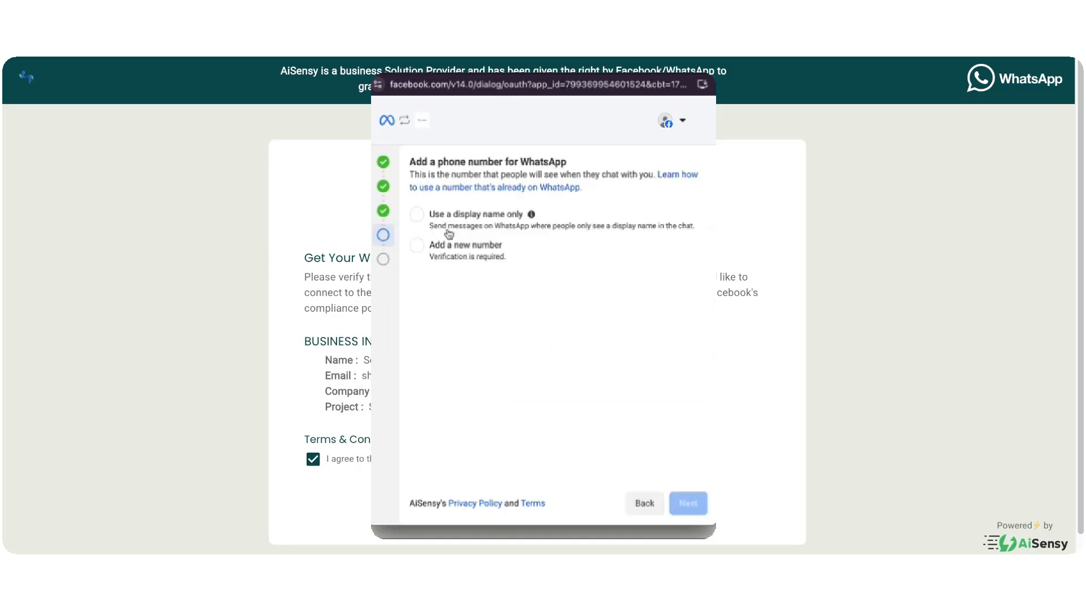
# Choose to use a display name only, approve AiSensy's access request, and finish the WhatsApp connection
pyautogui.click(419, 217)
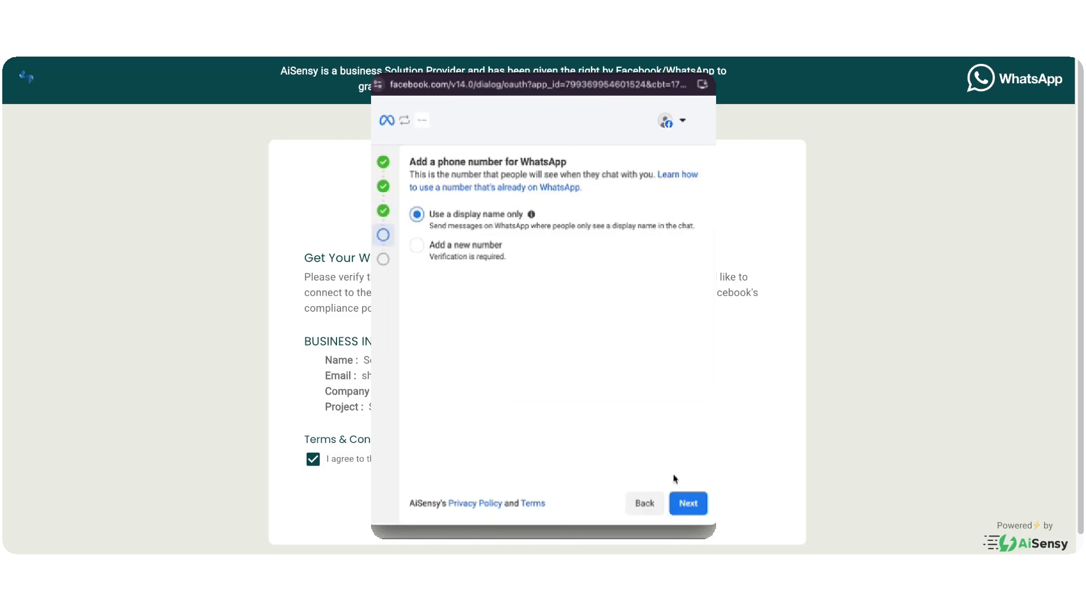
pyautogui.click(692, 502)
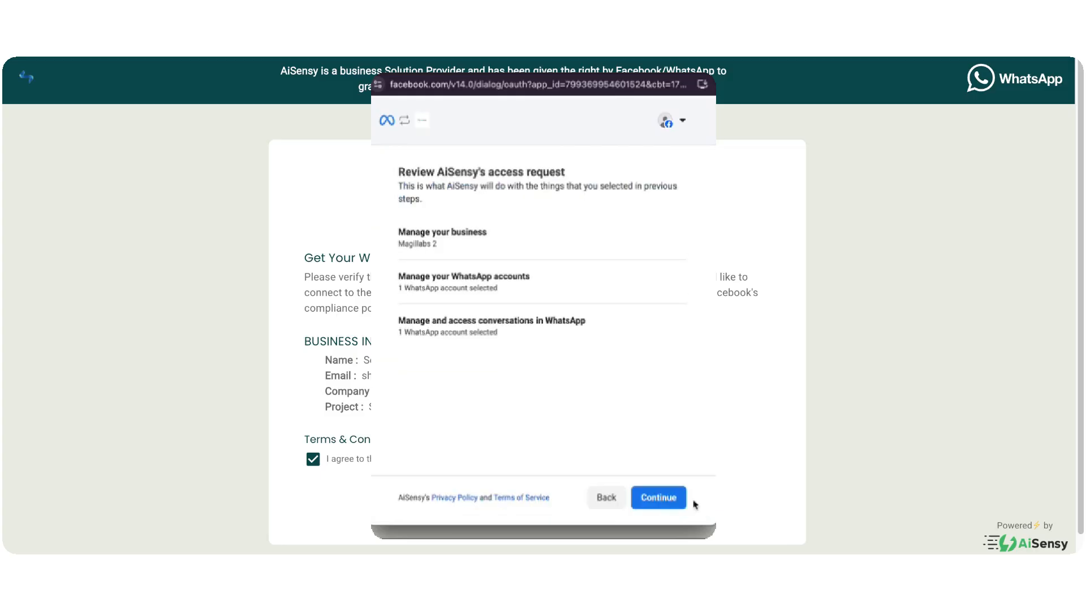
pyautogui.click(683, 499)
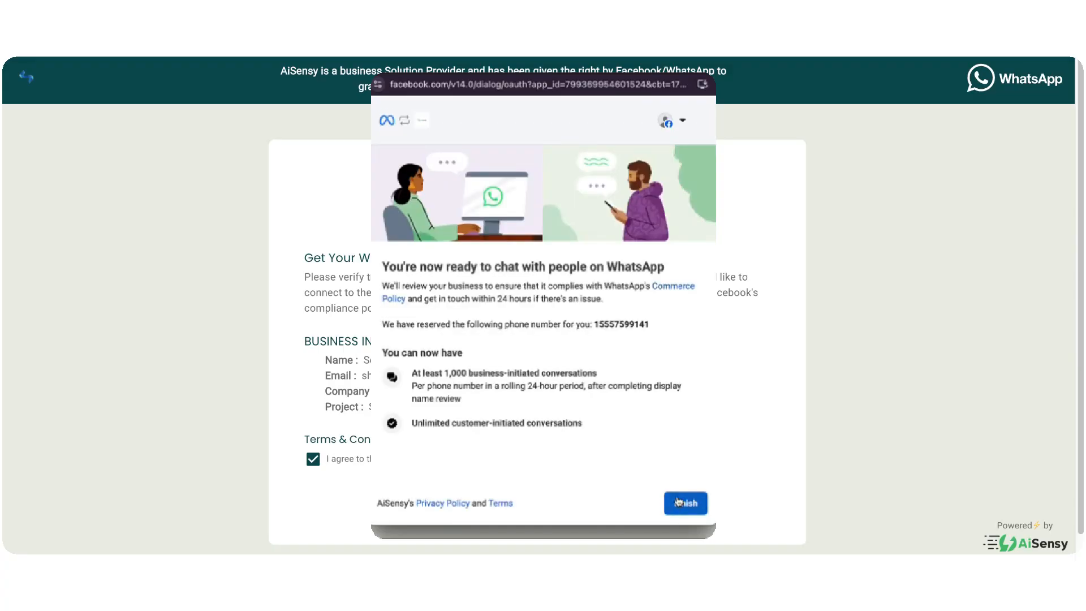
pyautogui.click(679, 502)
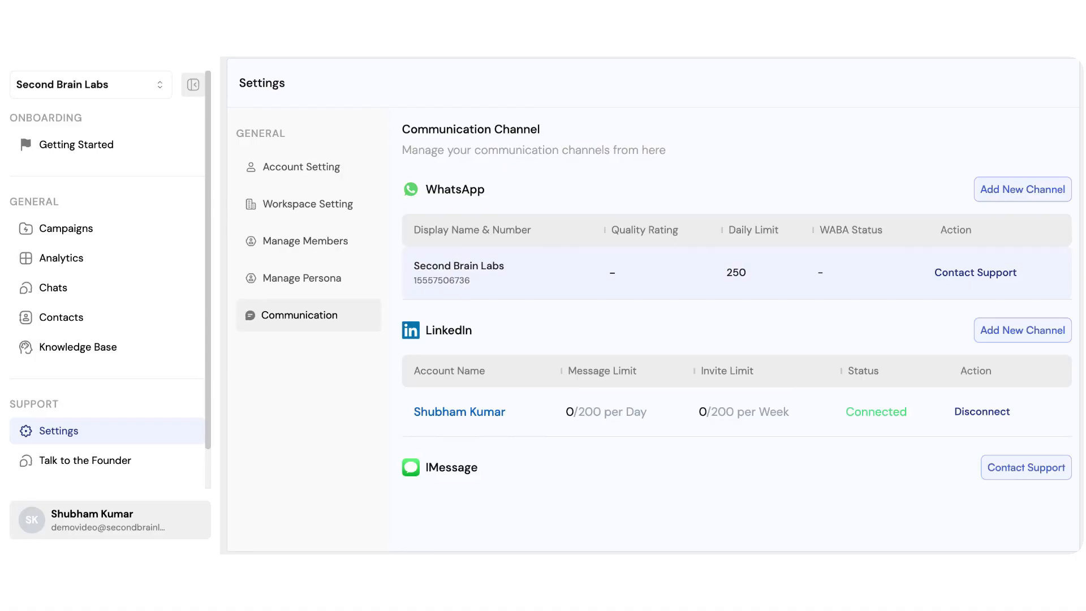
# Create a WhatsApp campaign with a brief on reaching highly interested students from Meta ads and pitching SBL's certification program on LLMs and AI tools
pyautogui.click(131, 228)
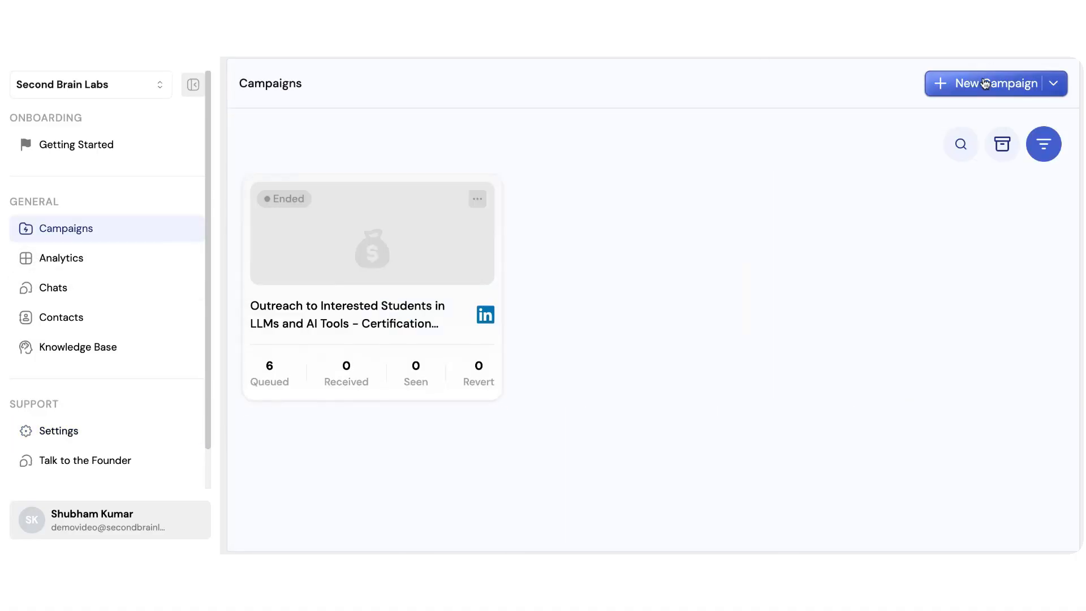
pyautogui.click(985, 83)
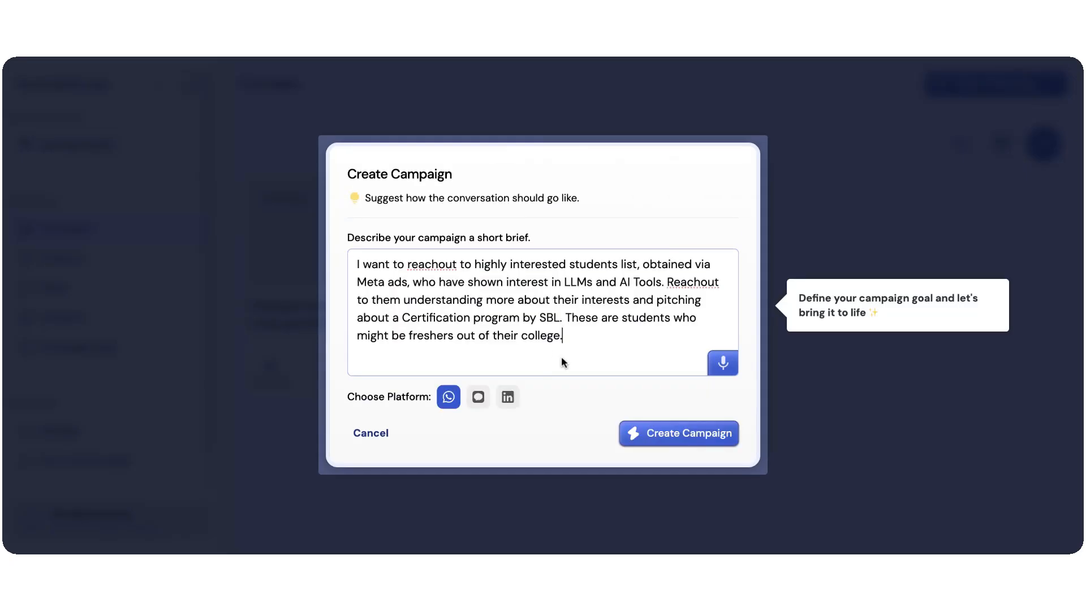
pyautogui.click(674, 445)
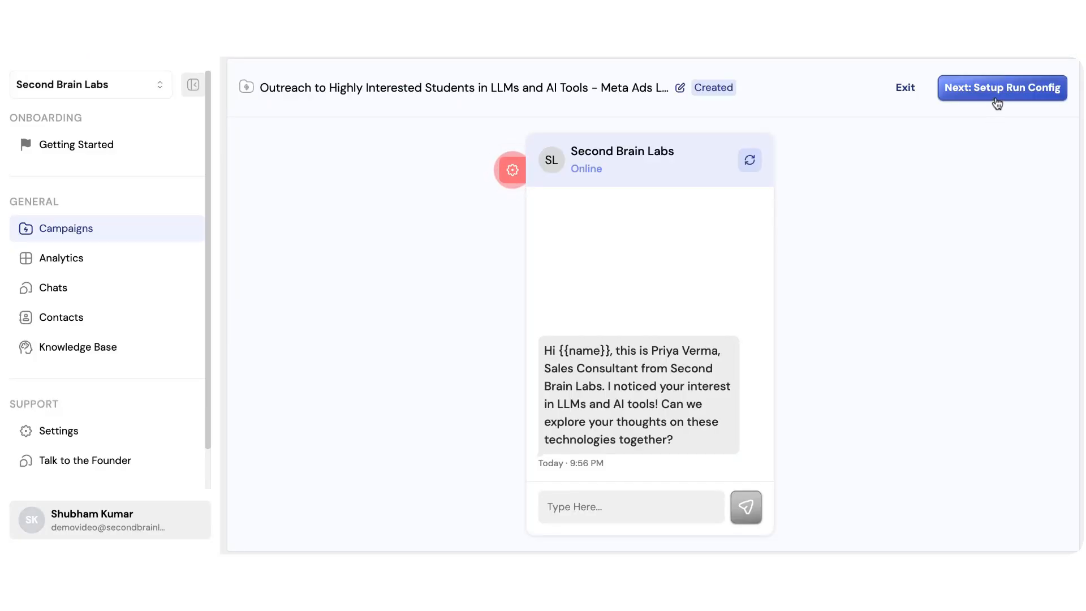
# Import Internal testing contacts - Sheet1 (7).csv with its name and number columns mapped to Name and Phone Number, and run the campaign
pyautogui.click(994, 96)
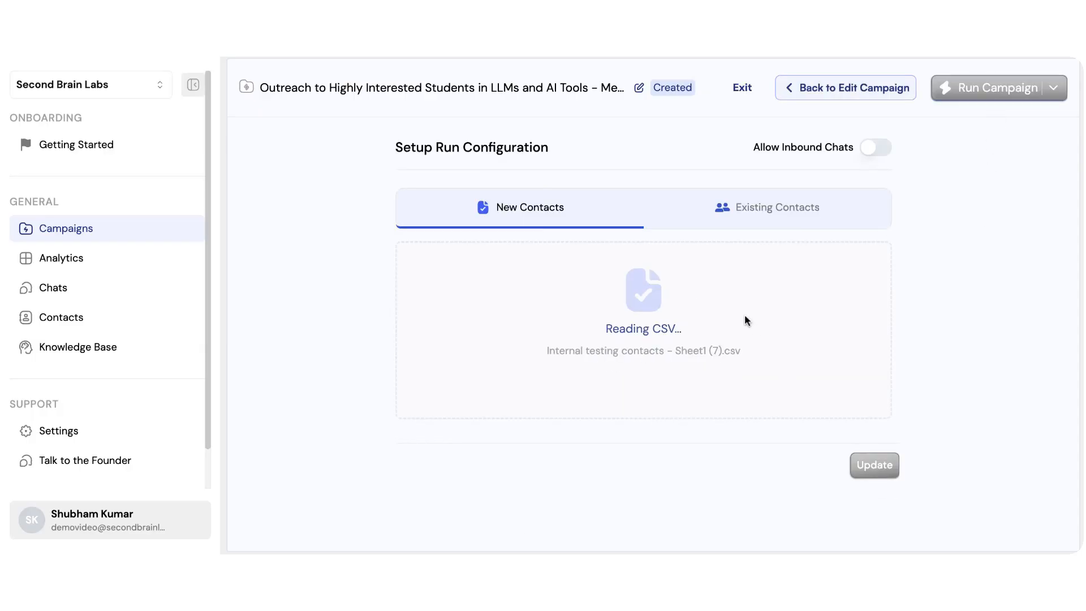
pyautogui.click(662, 328)
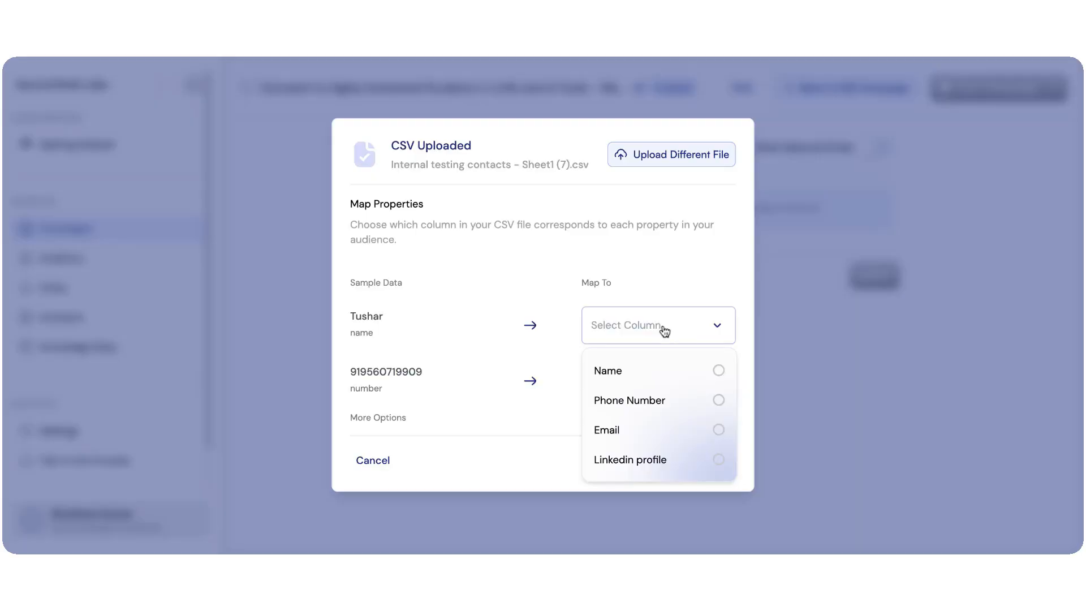
pyautogui.click(619, 372)
pyautogui.click(643, 384)
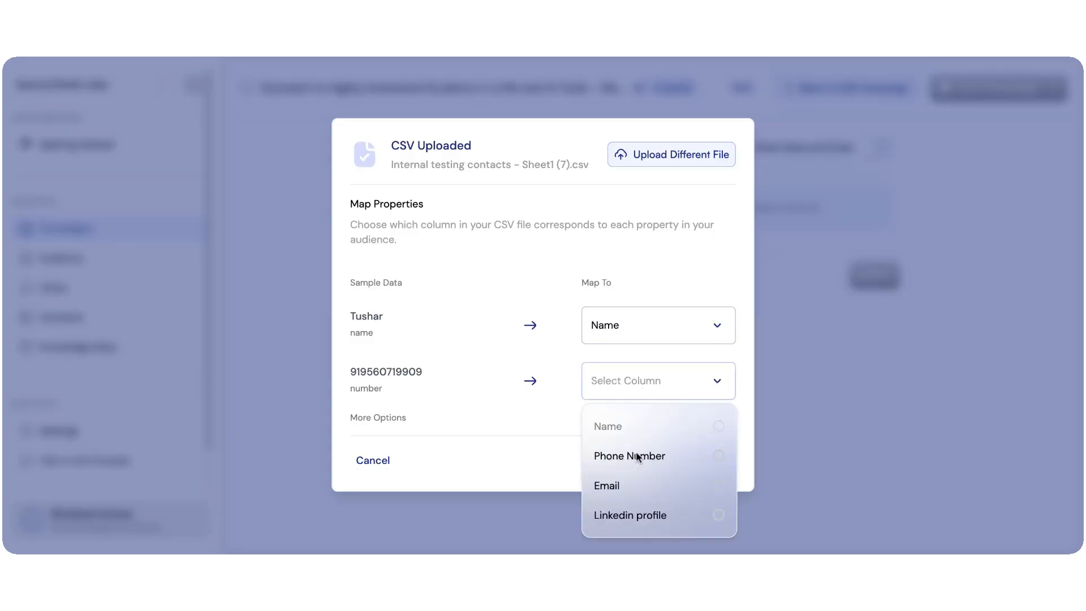
pyautogui.click(637, 457)
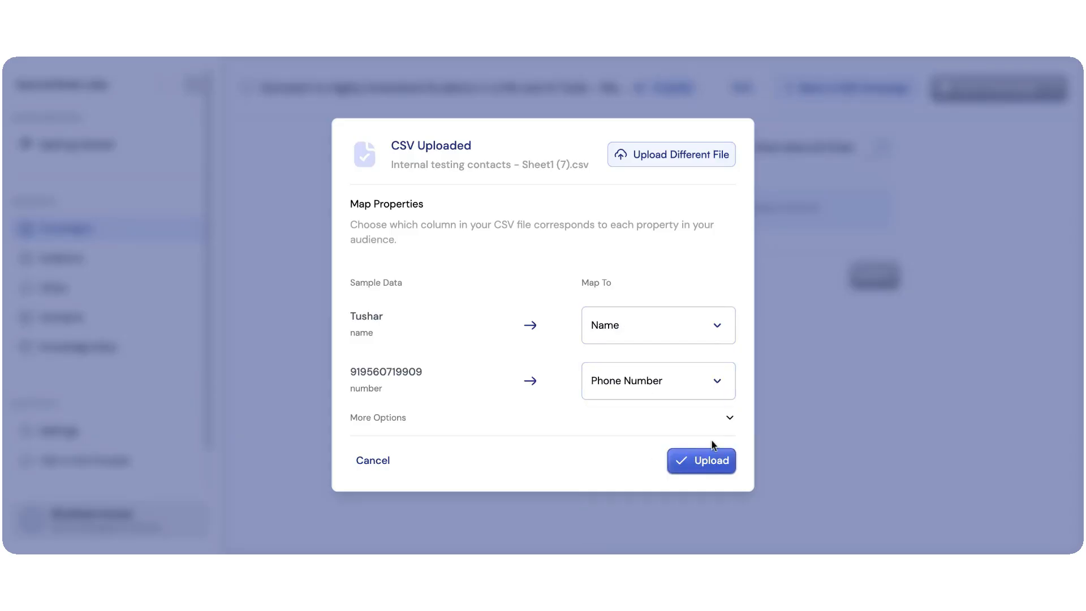
pyautogui.click(713, 470)
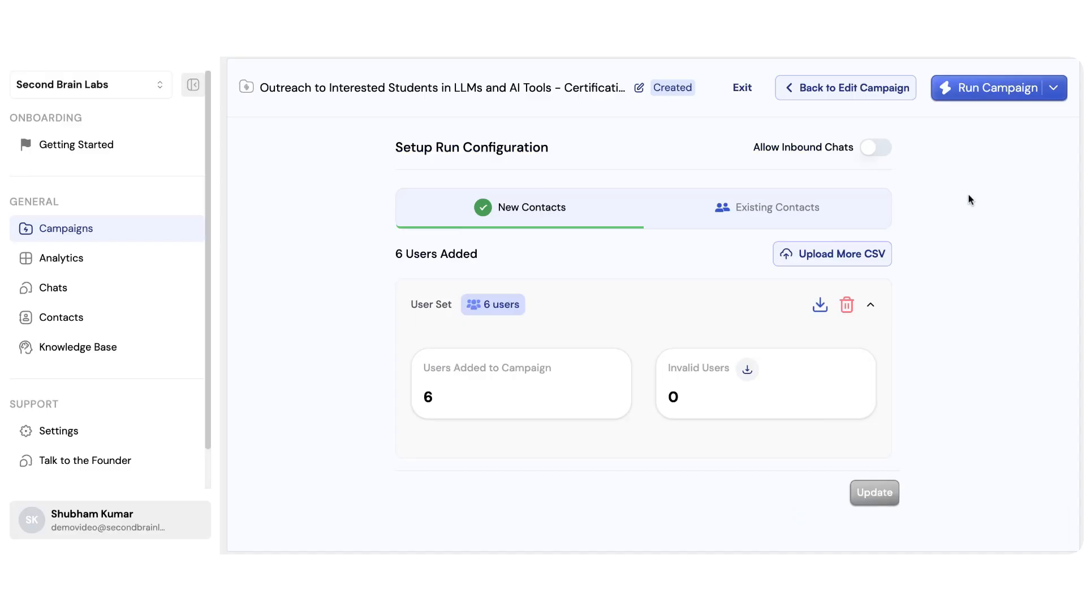
pyautogui.click(993, 88)
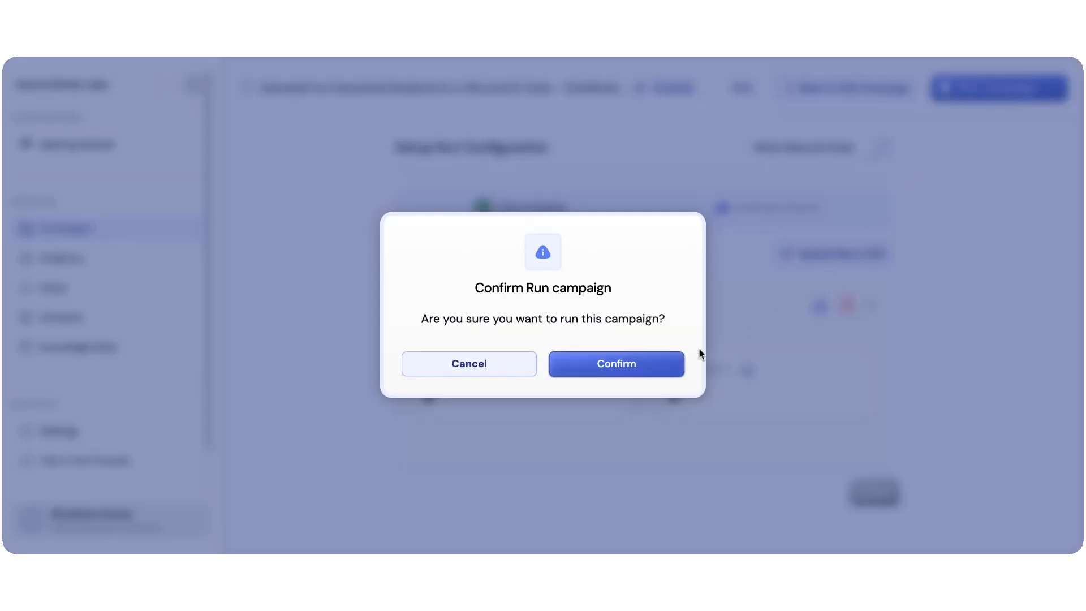
pyautogui.click(671, 364)
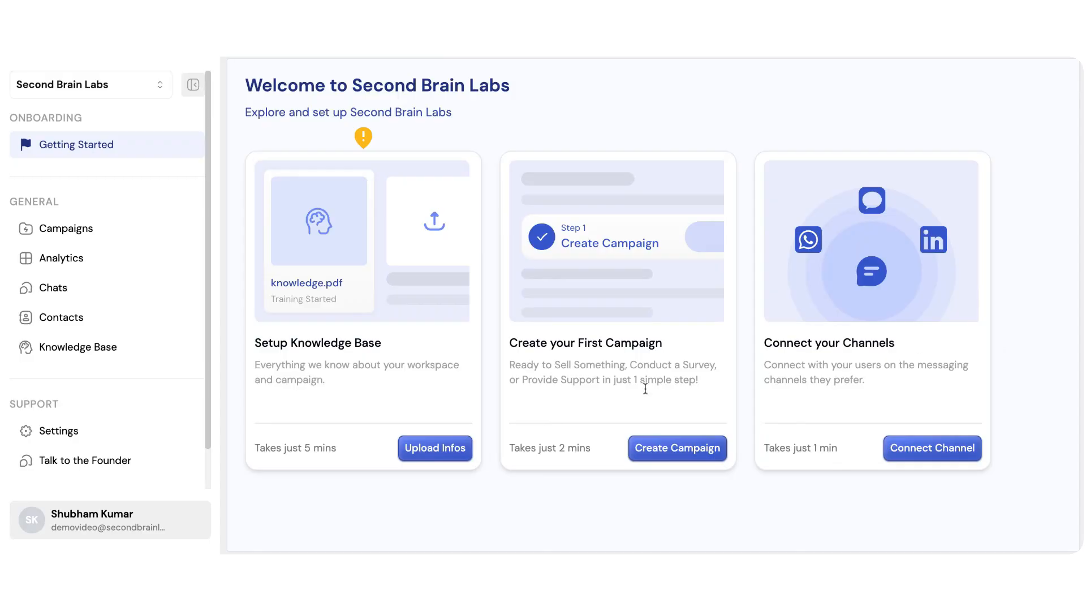
# Upload the meeting questions text file and Second Brain Labs x Sales Copy.pdf to the knowledge base with purpose Pricing Info, and train both sources
pyautogui.click(423, 447)
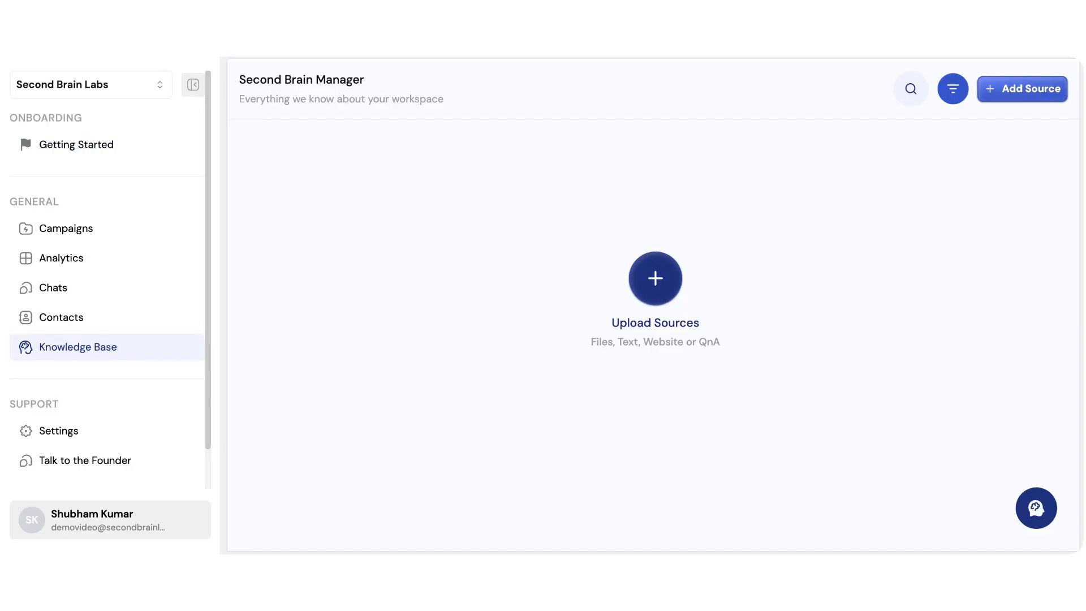
pyautogui.click(655, 283)
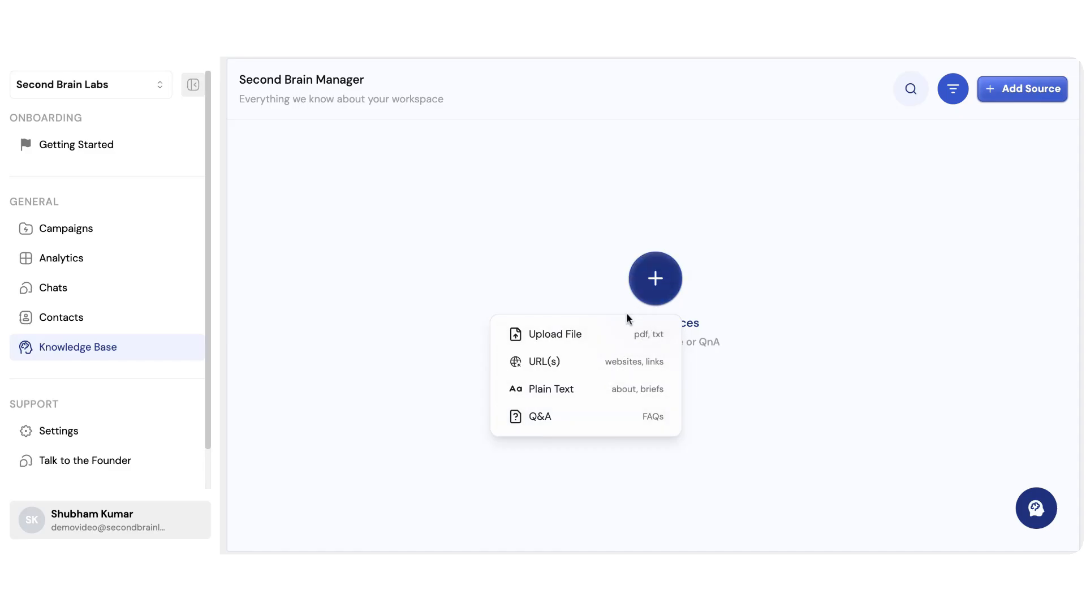
pyautogui.click(566, 334)
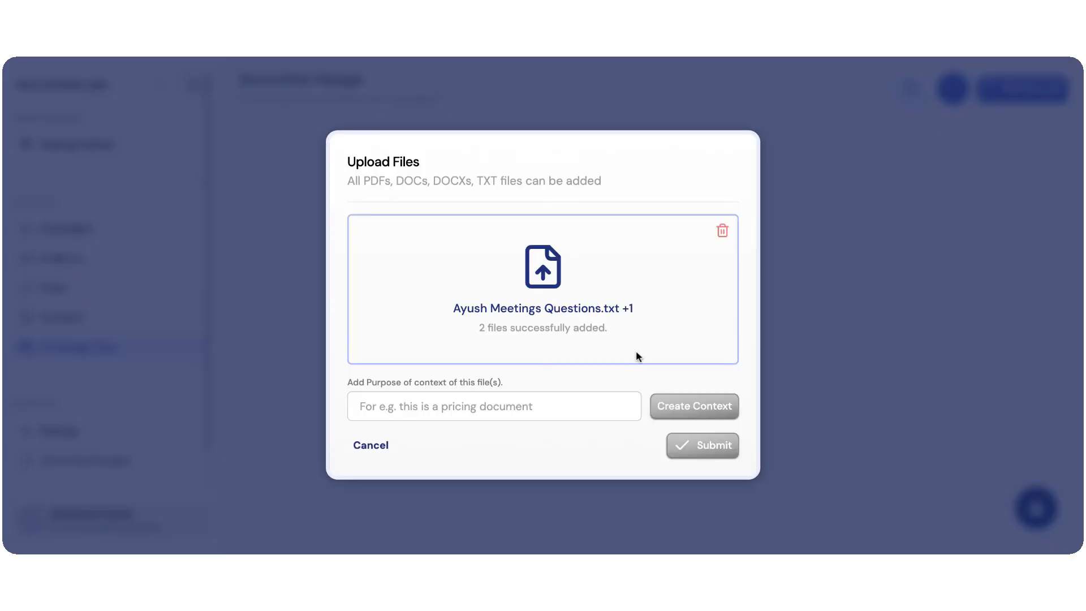
pyautogui.click(593, 404)
pyautogui.write('Pricing Infor')
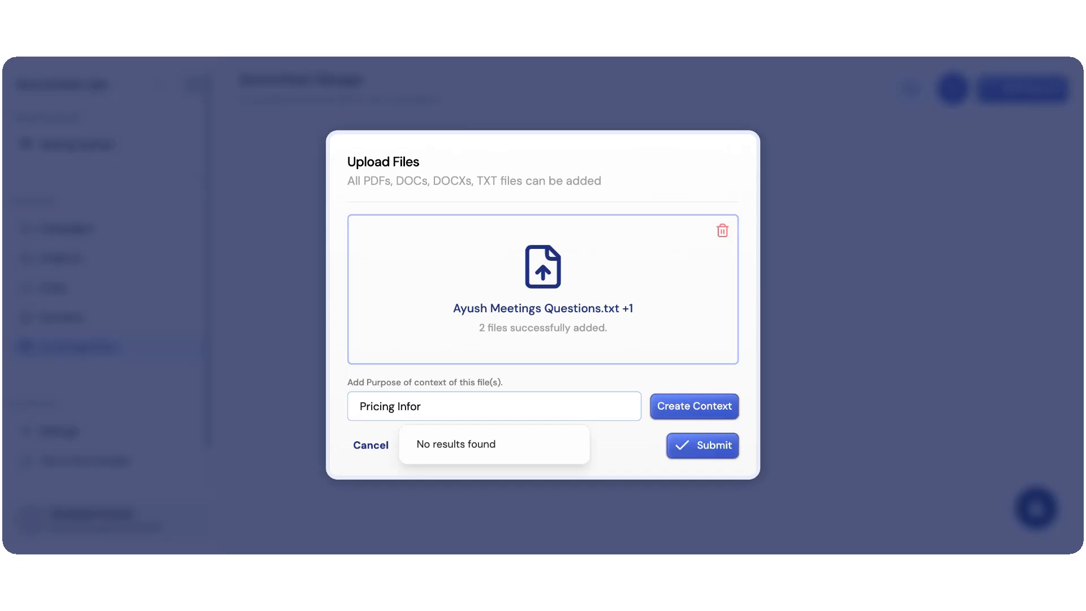
pyautogui.click(706, 415)
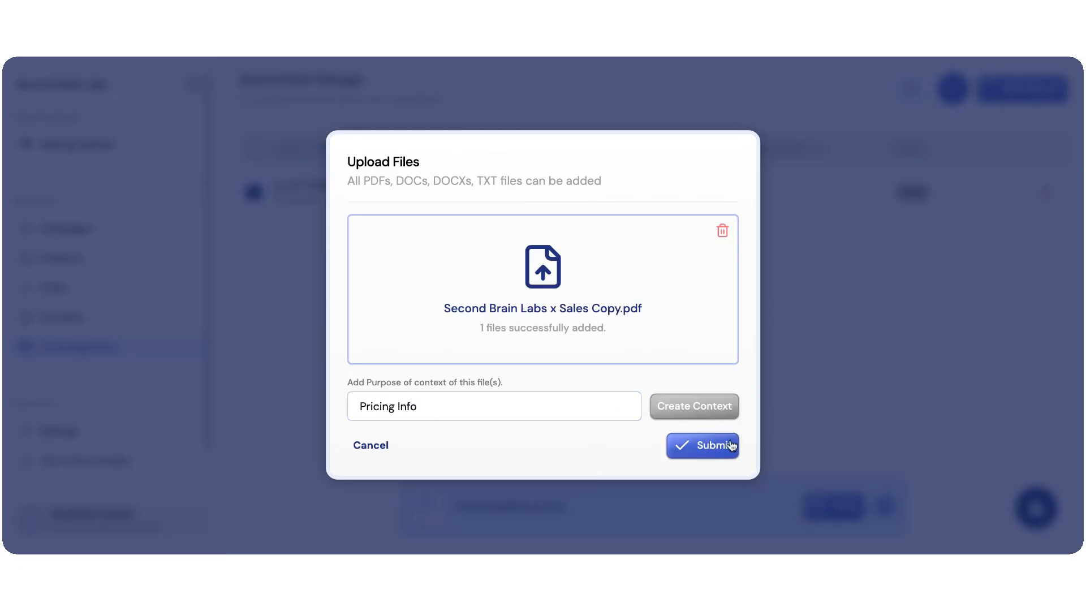
pyautogui.click(714, 445)
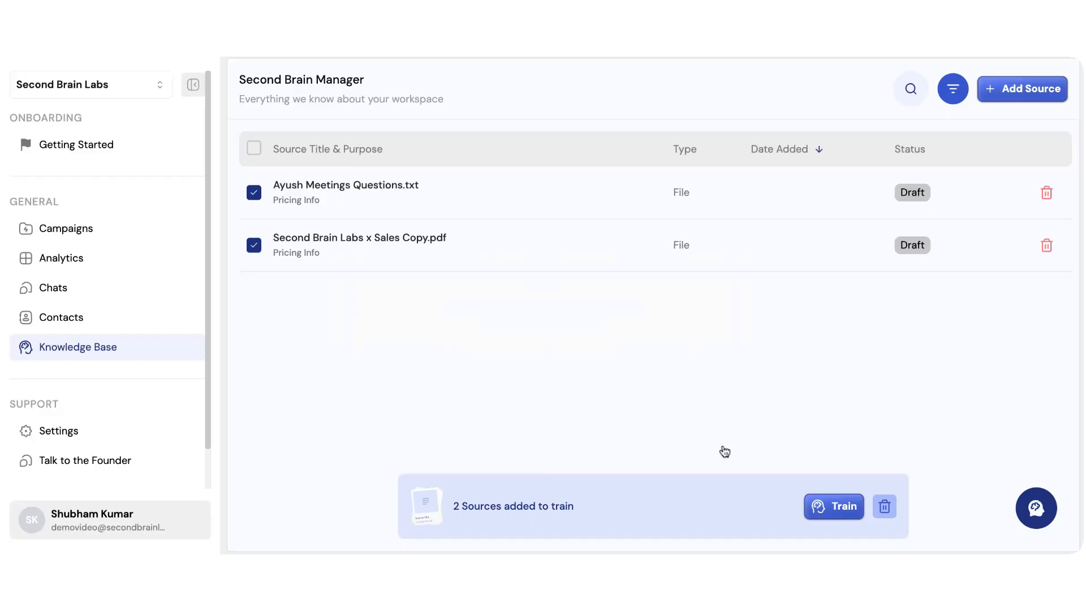
pyautogui.click(824, 505)
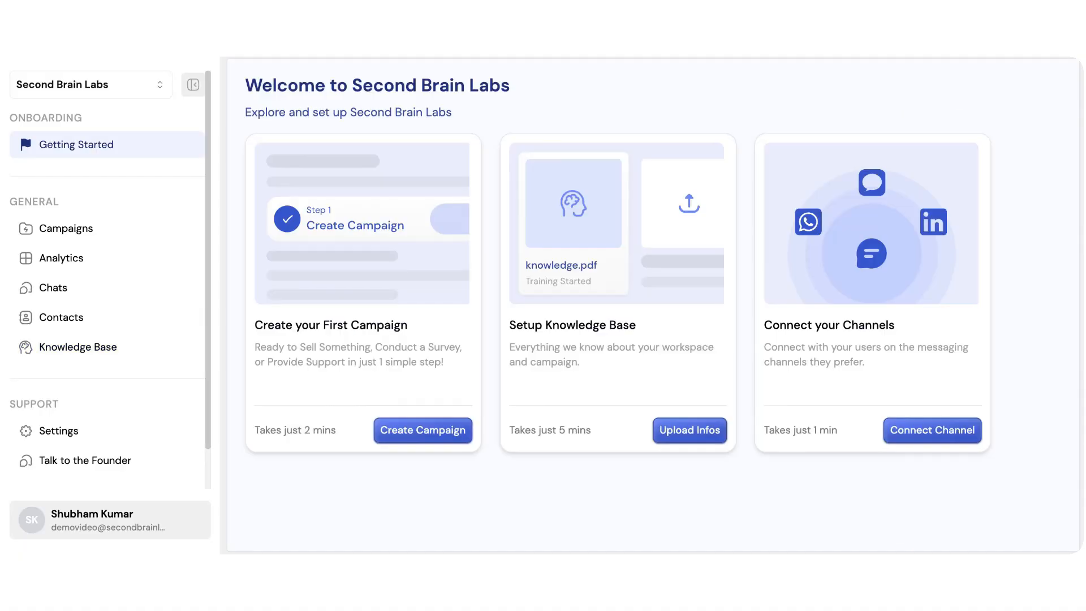